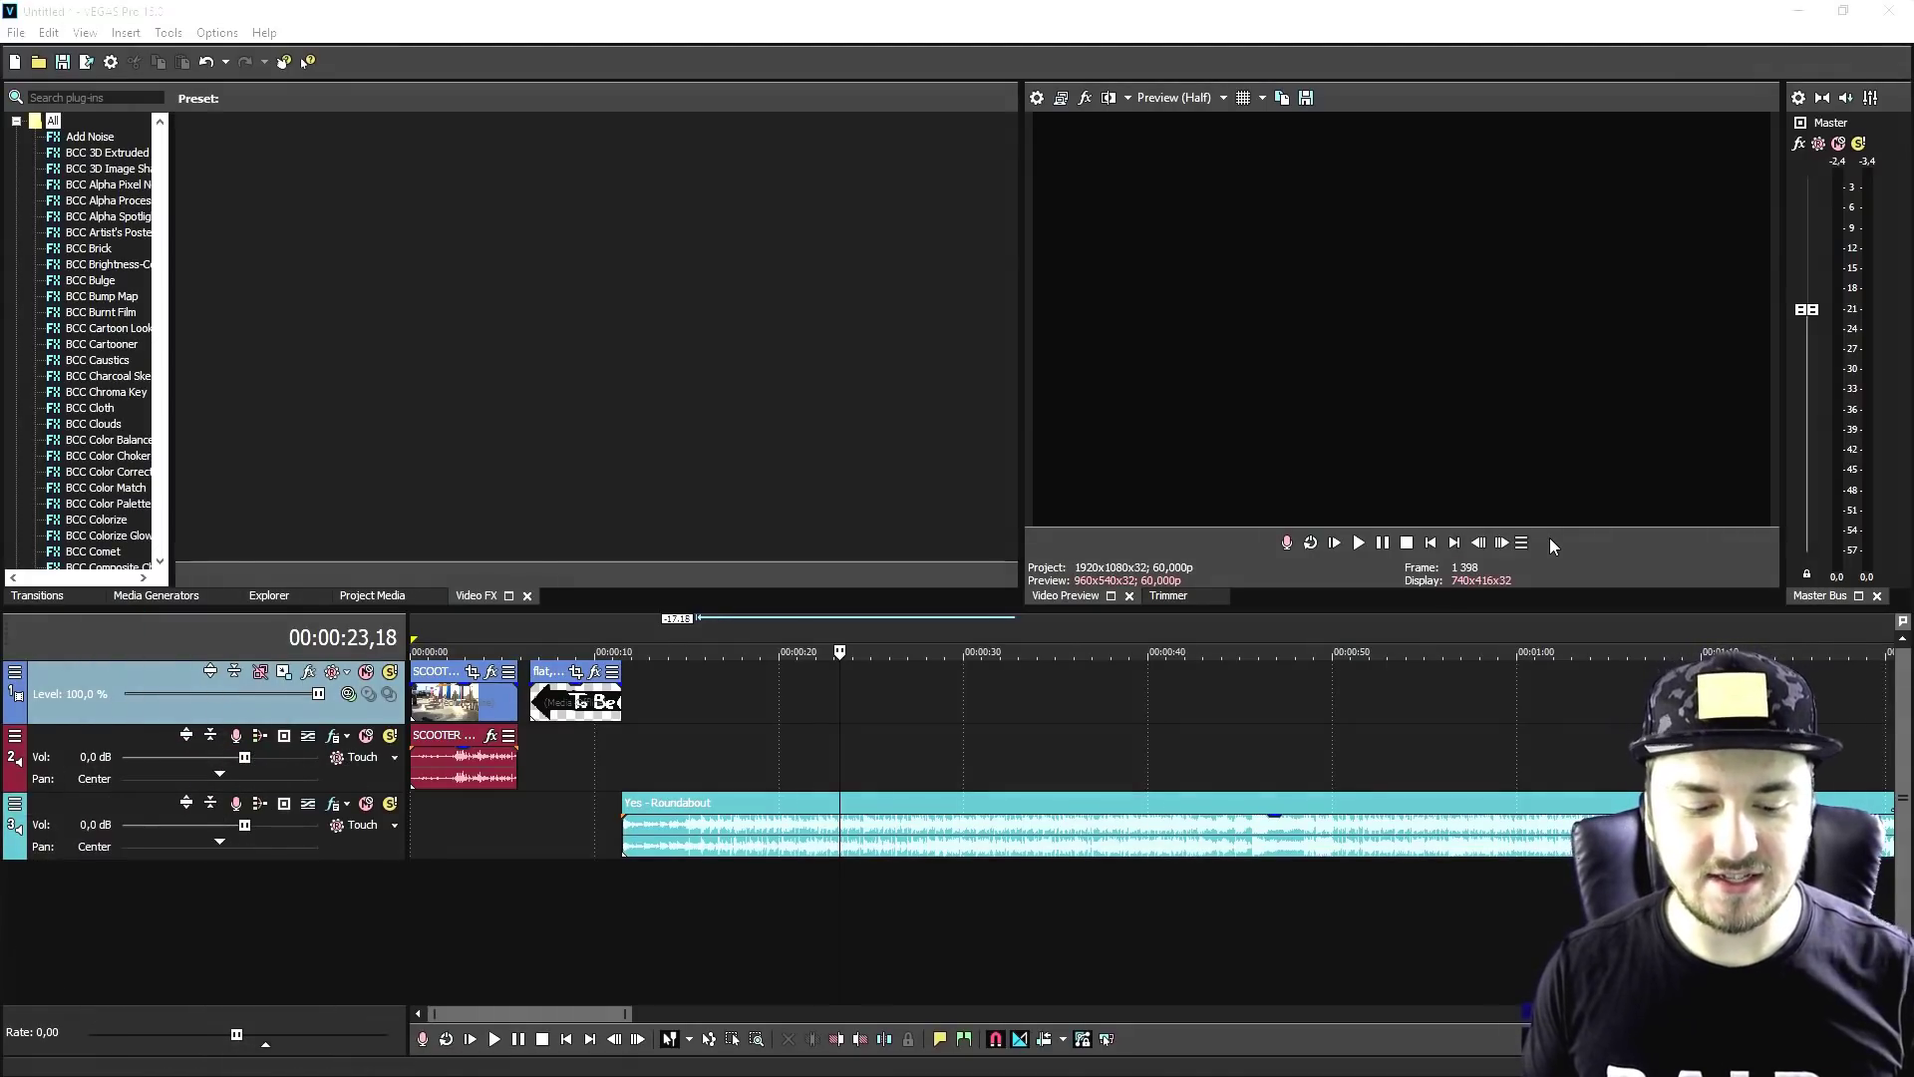
Preview the scooter footage, the To Be Continued overlay and the Roundabout music event.
click(437, 697)
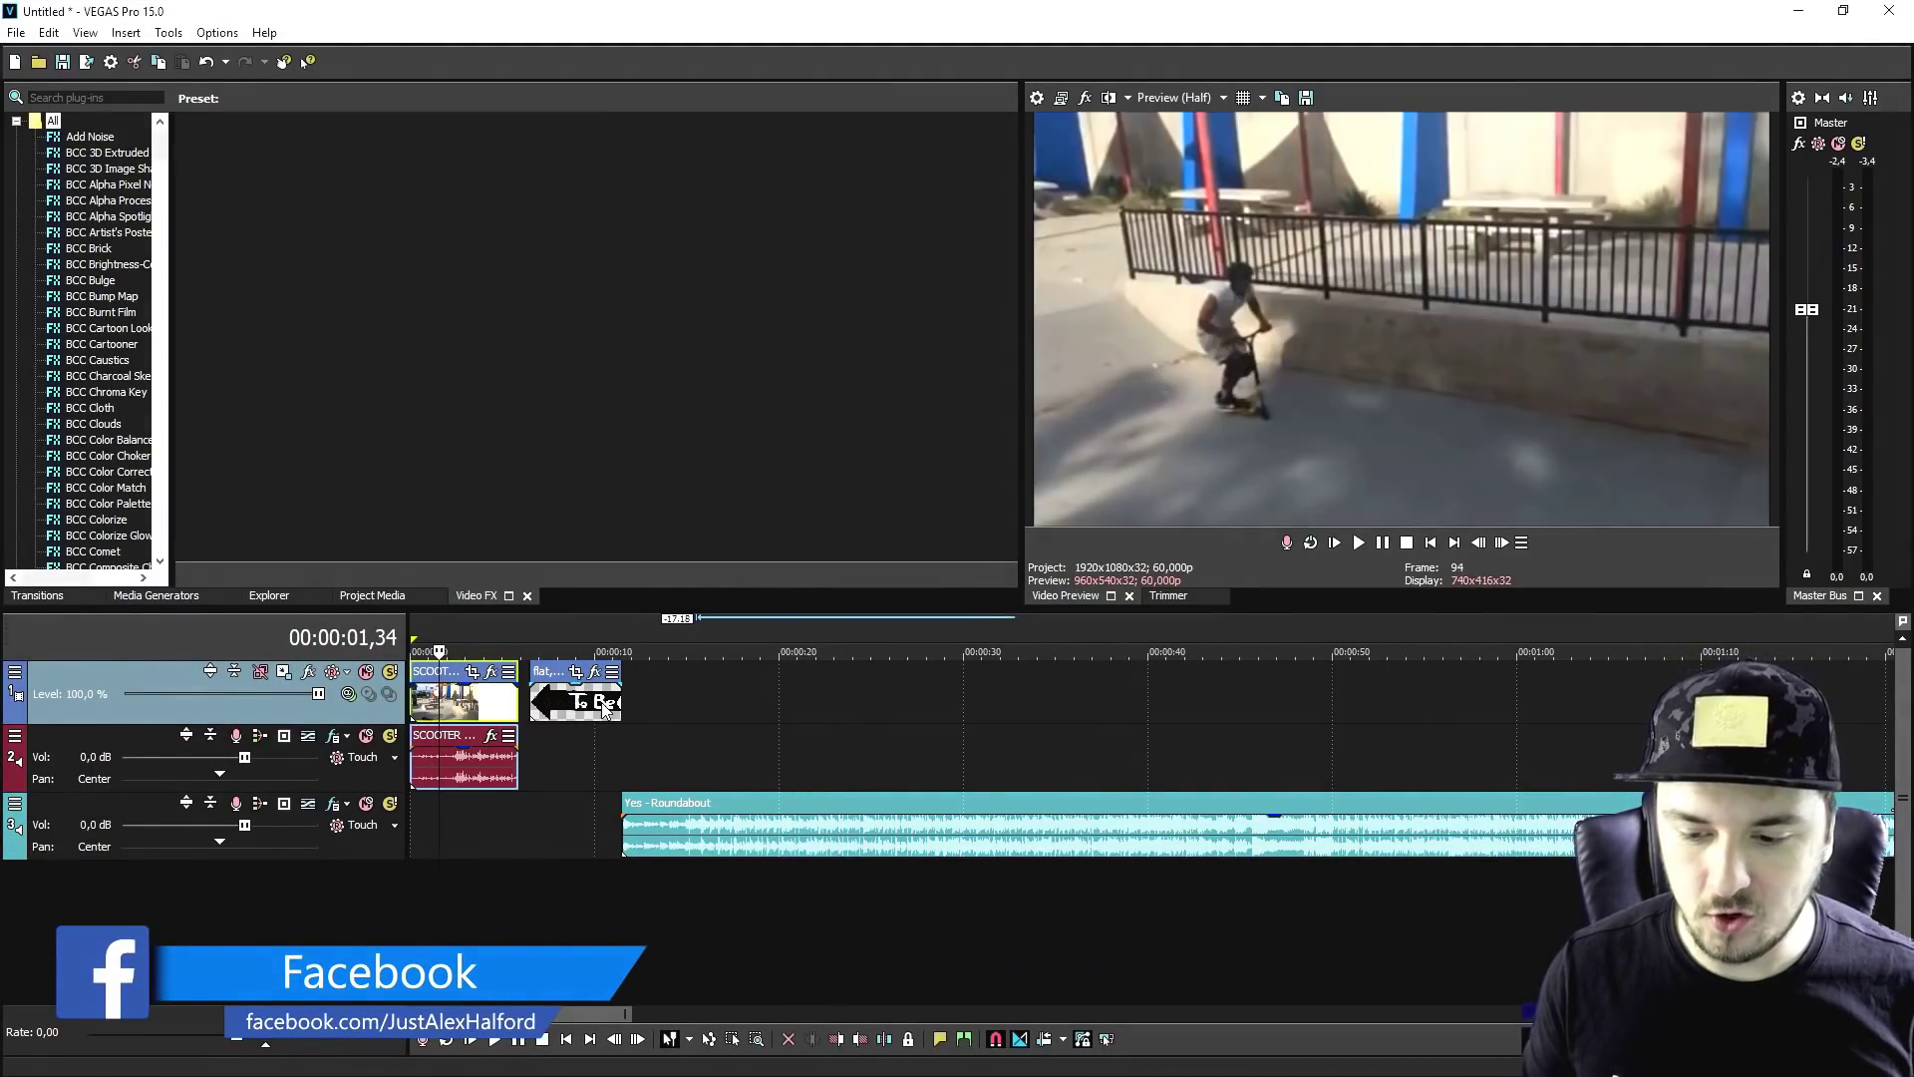
scroll(721, 699, up, 4)
click(847, 710)
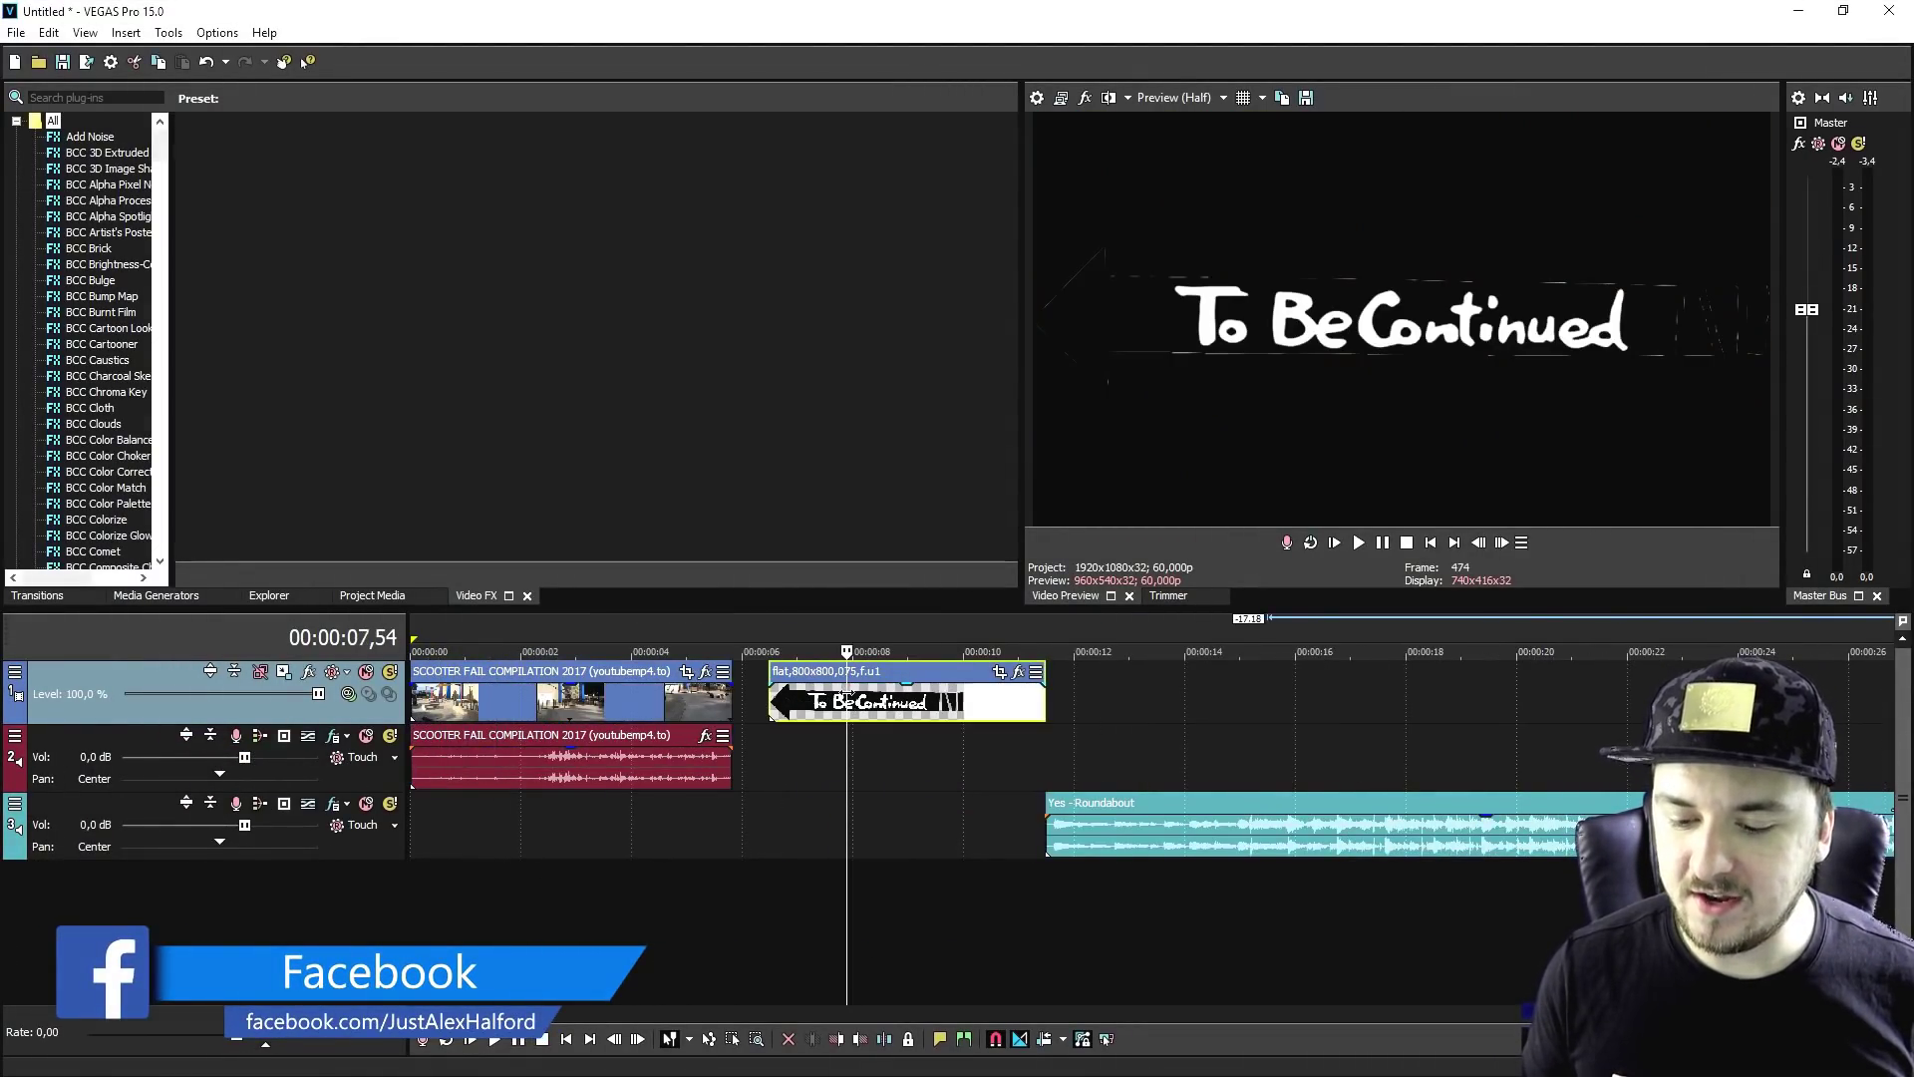
scroll(847, 711, down, 4)
click(856, 827)
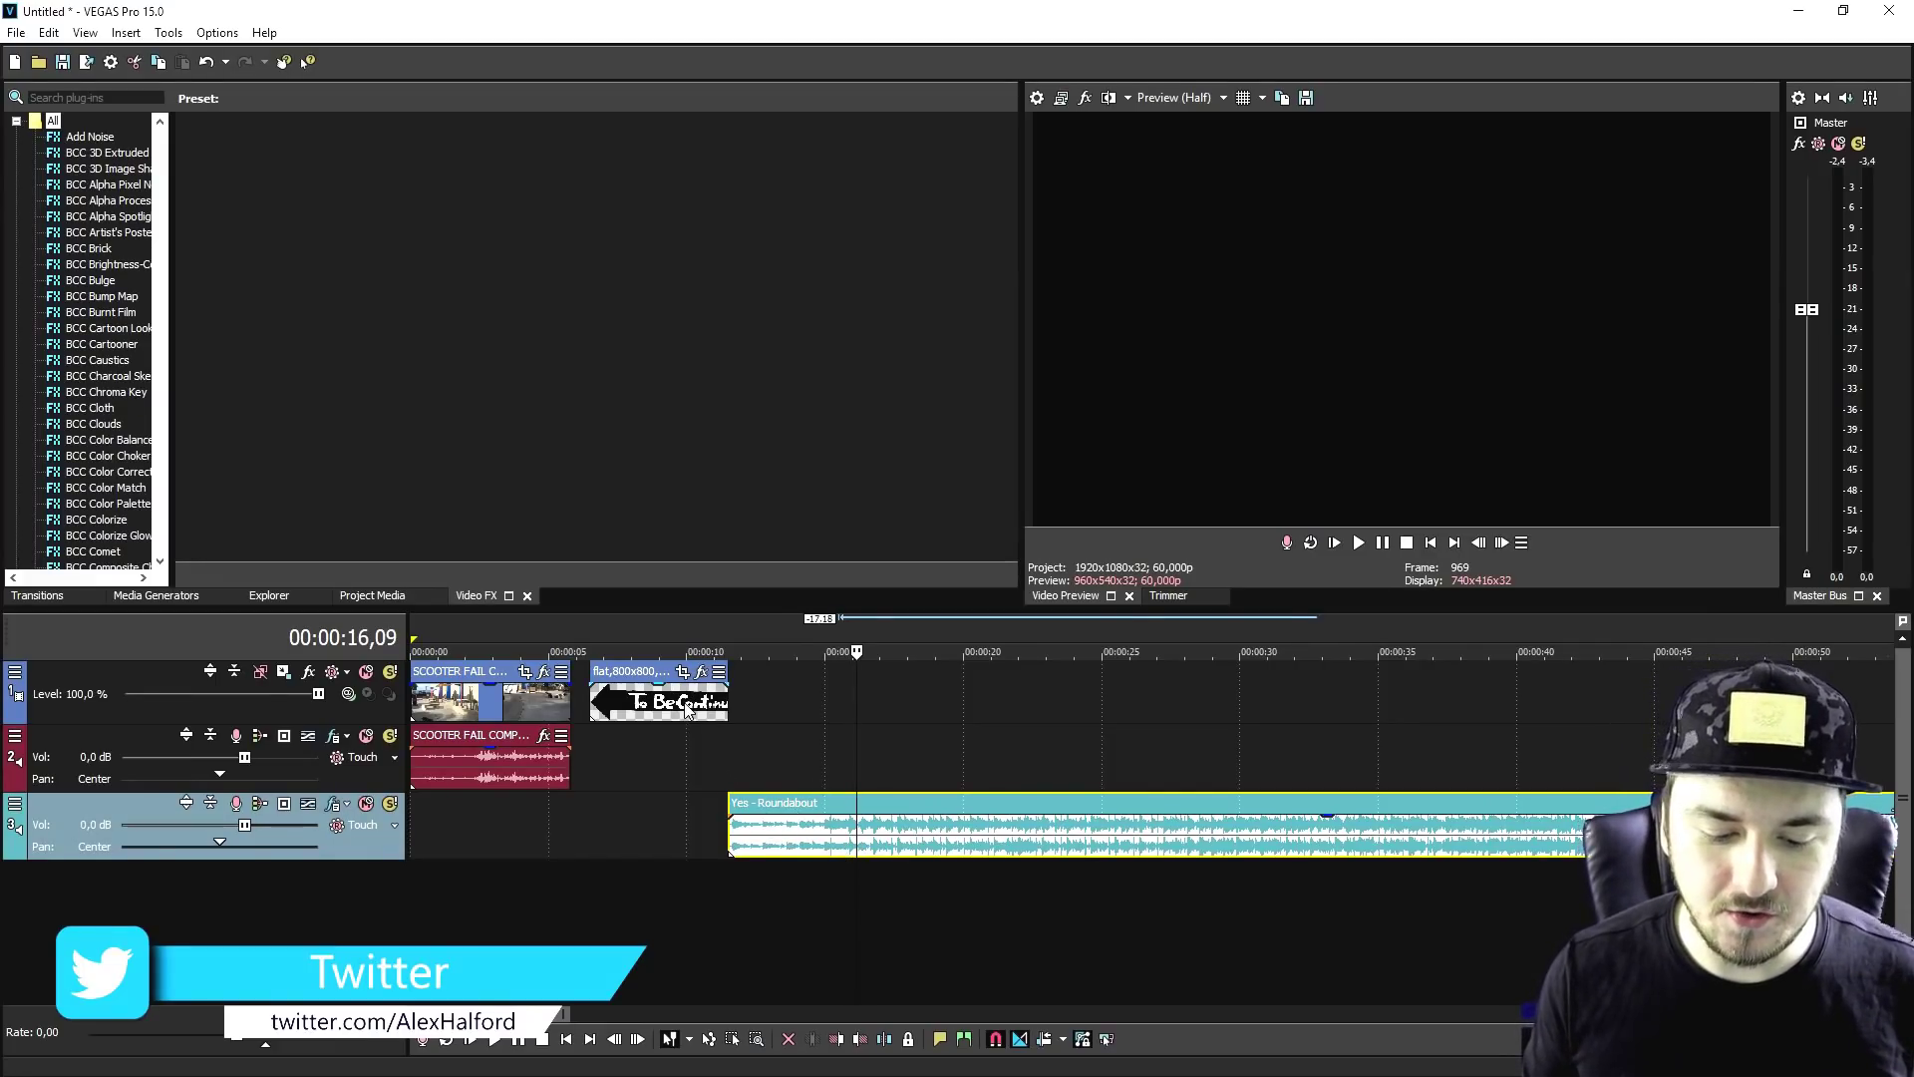
Insert a new video track and move the To Be Continued clip onto it above the footage.
right_click(779, 698)
click(759, 694)
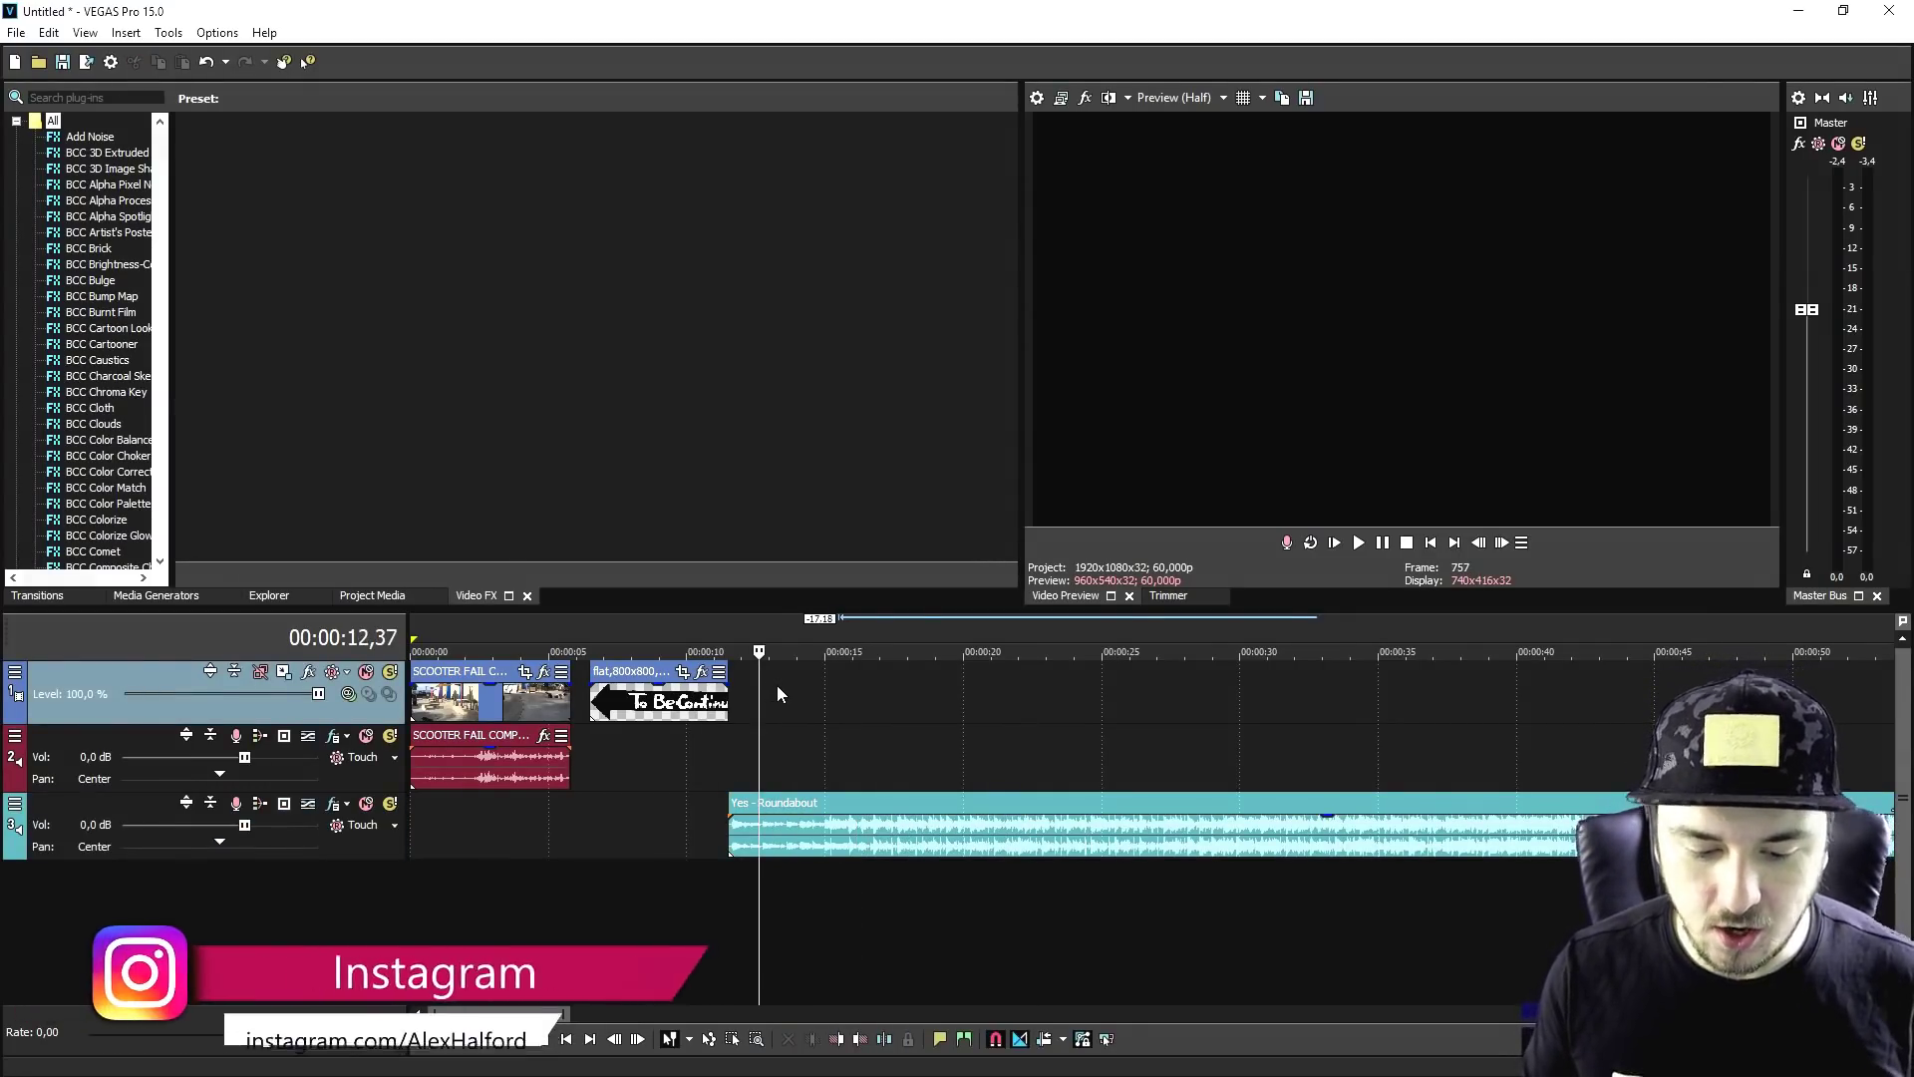
right_click(777, 693)
click(876, 847)
click(522, 691)
scroll(878, 762, up, 2)
scroll(908, 775, up, 2)
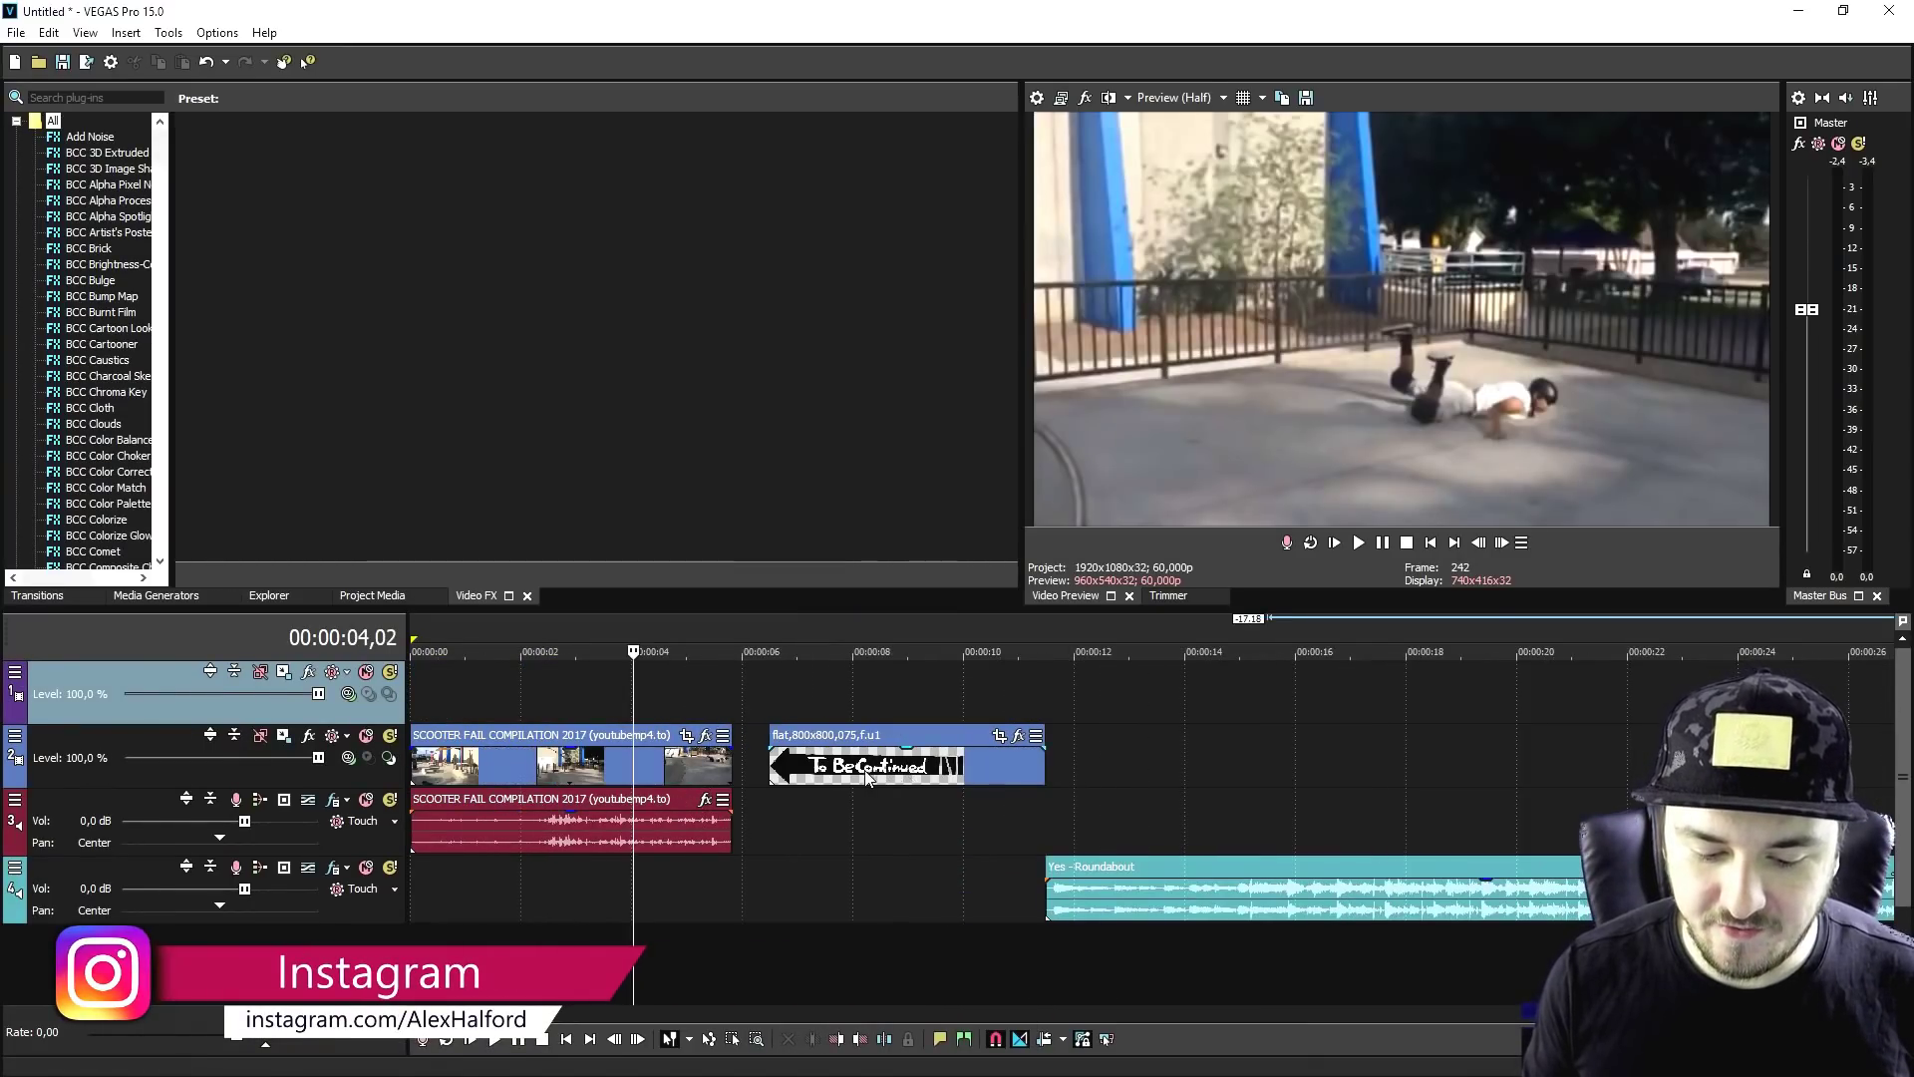
drag(852, 767, 842, 704)
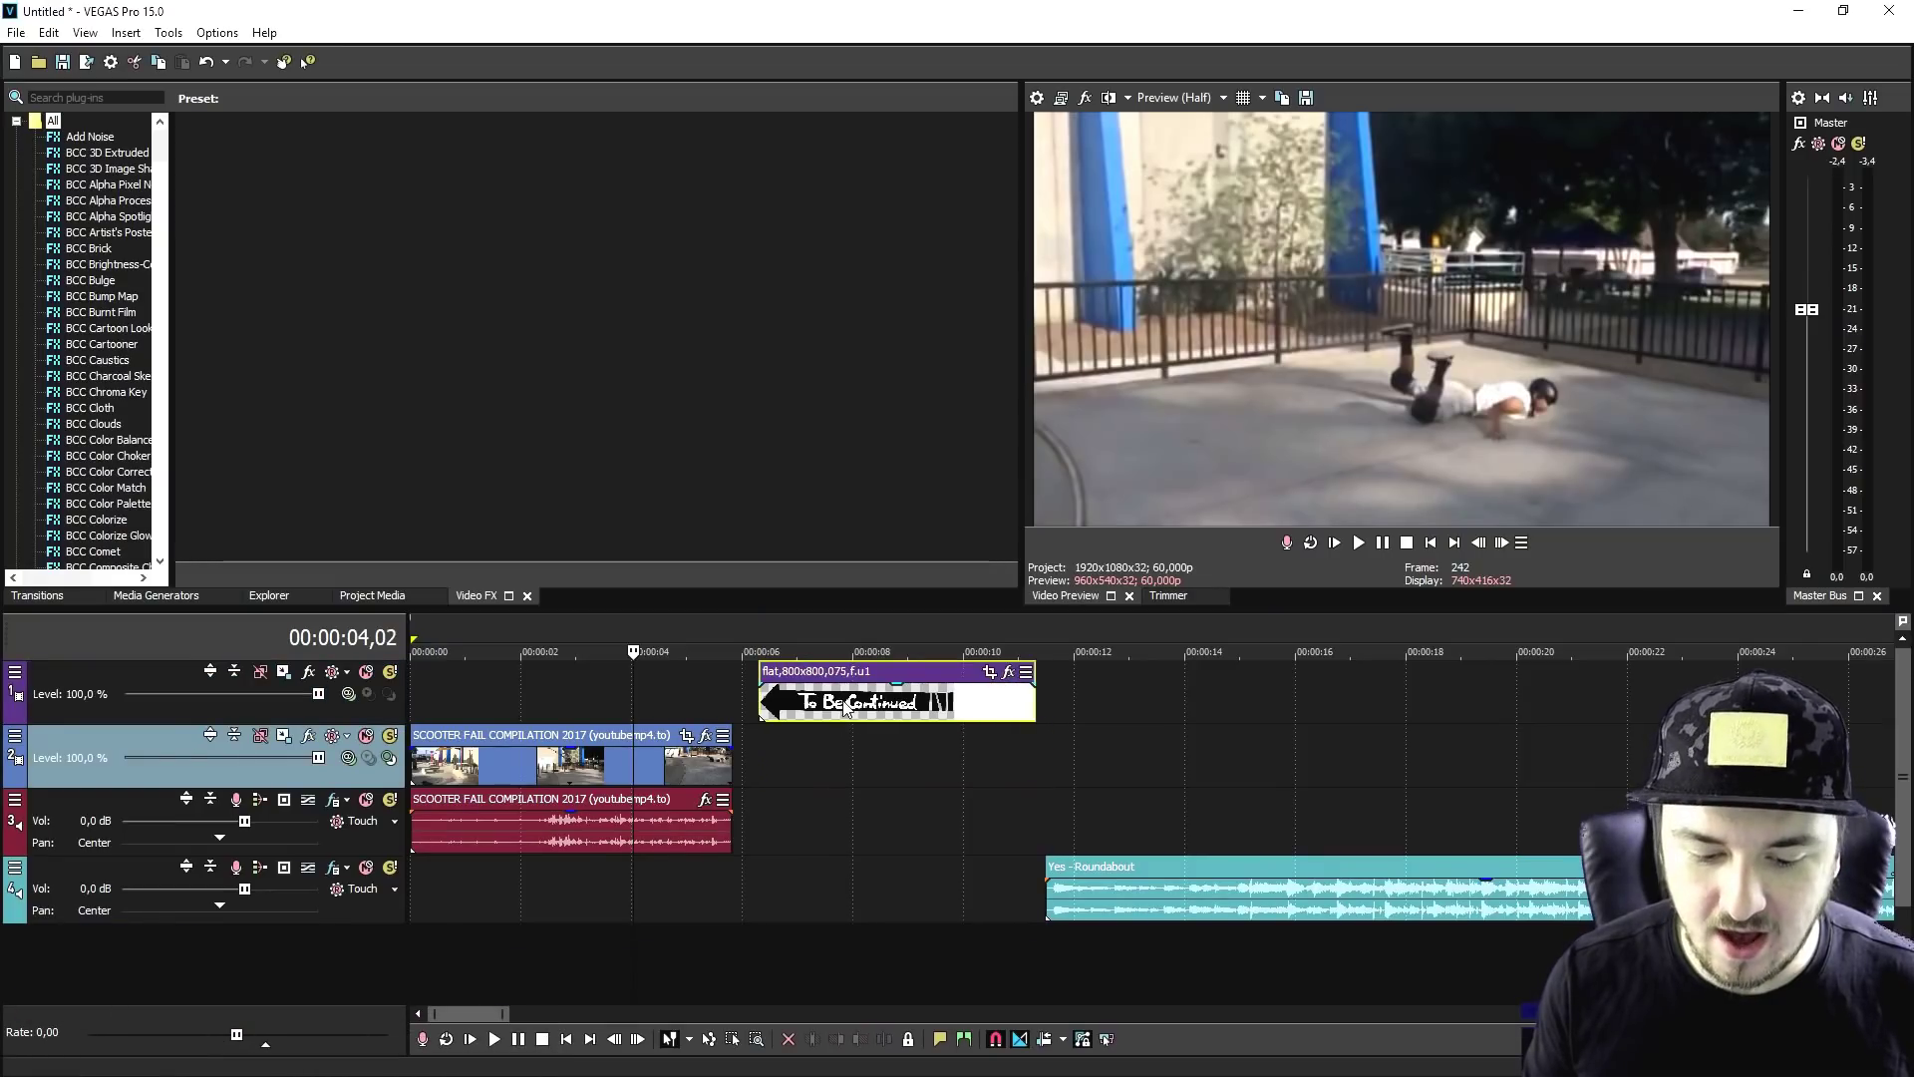
click(1431, 543)
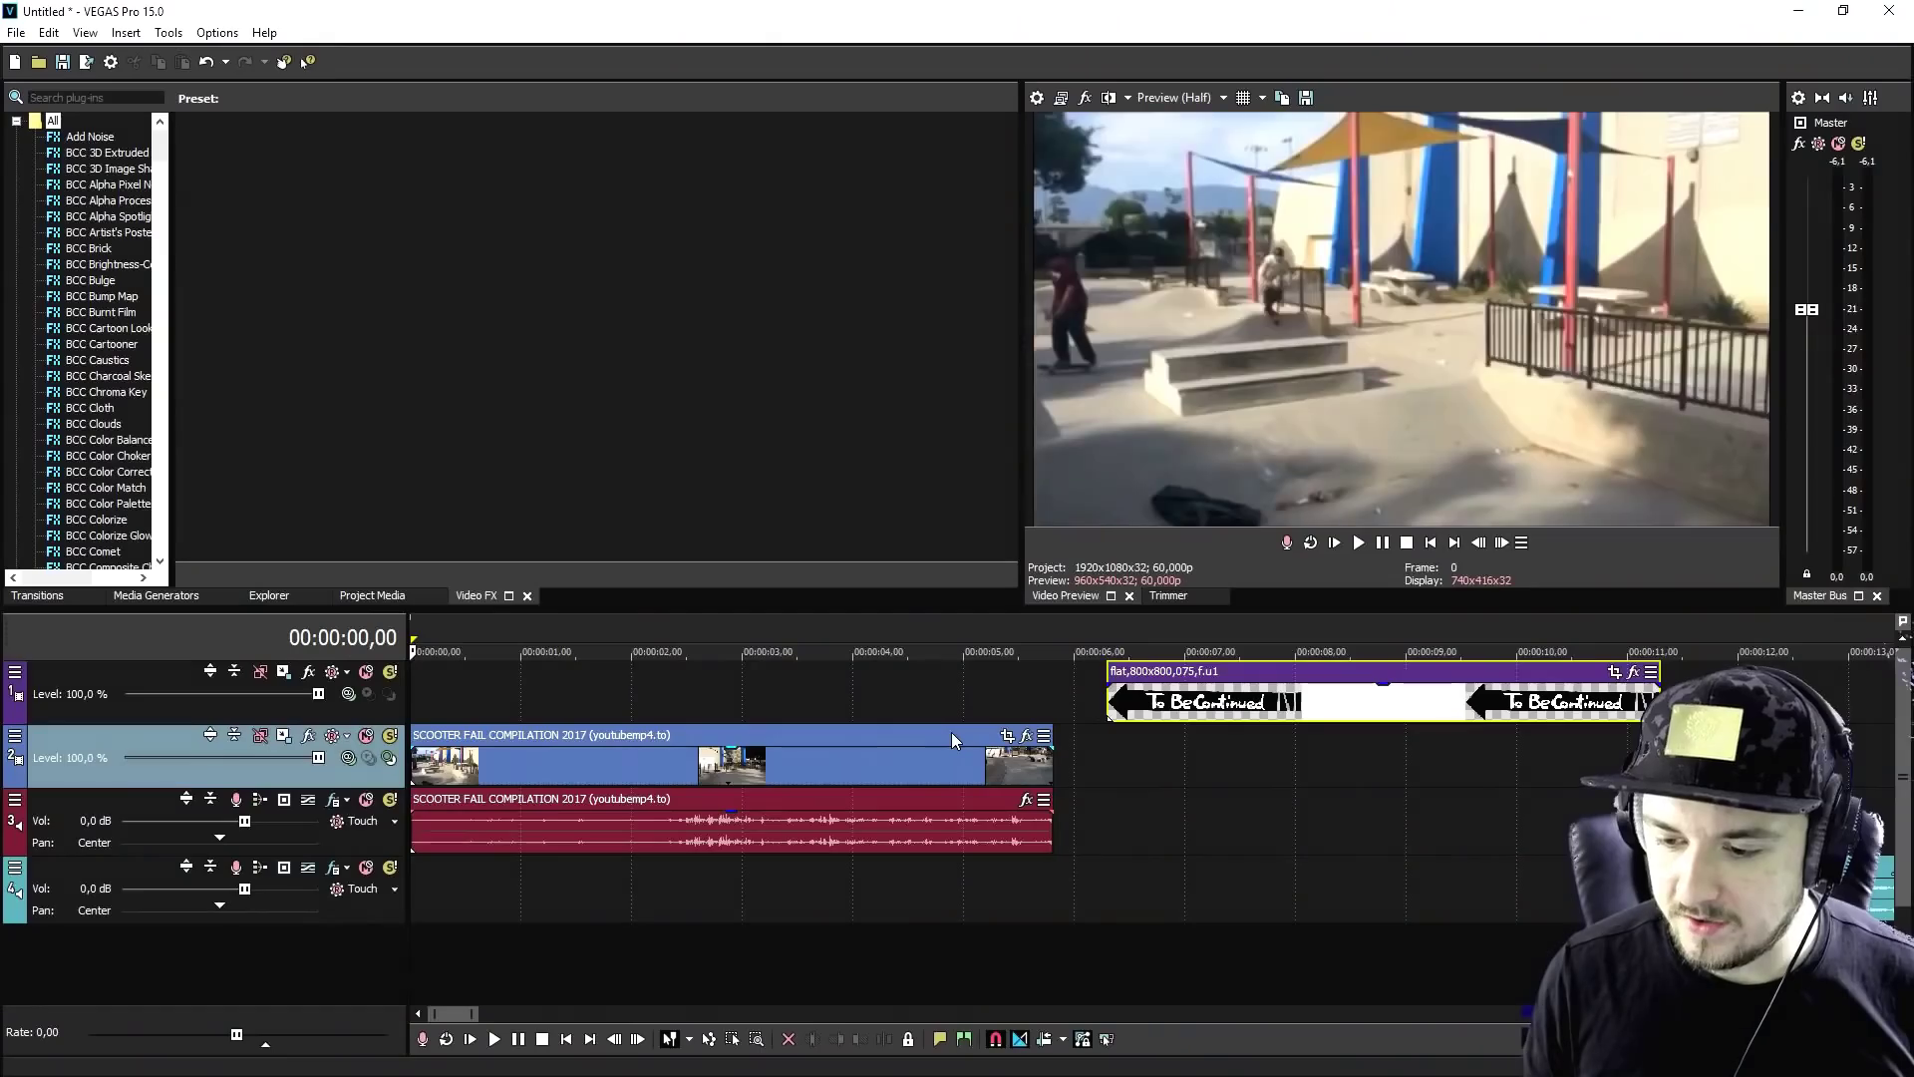
Step frame by frame to the rider's mid-fall moment and save it as the blooper.jpg snapshot.
click(677, 640)
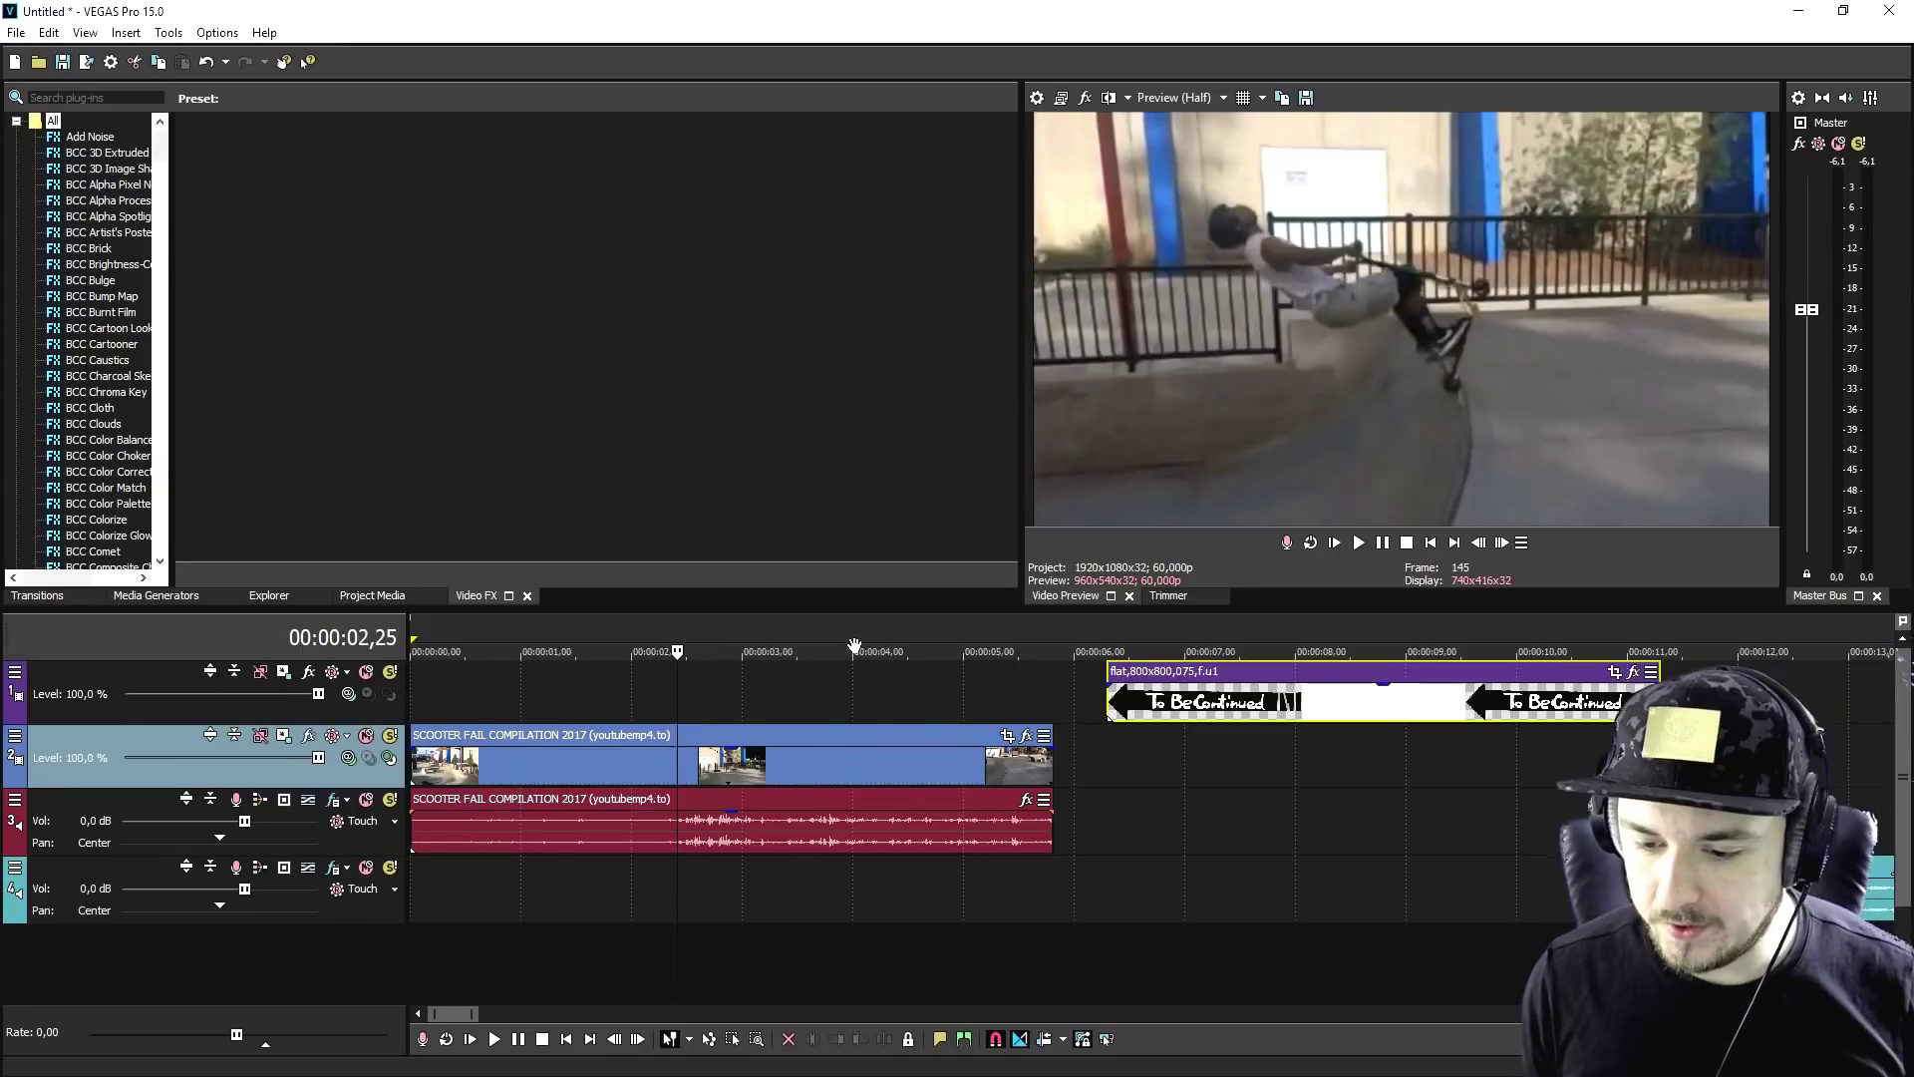
click(1500, 542)
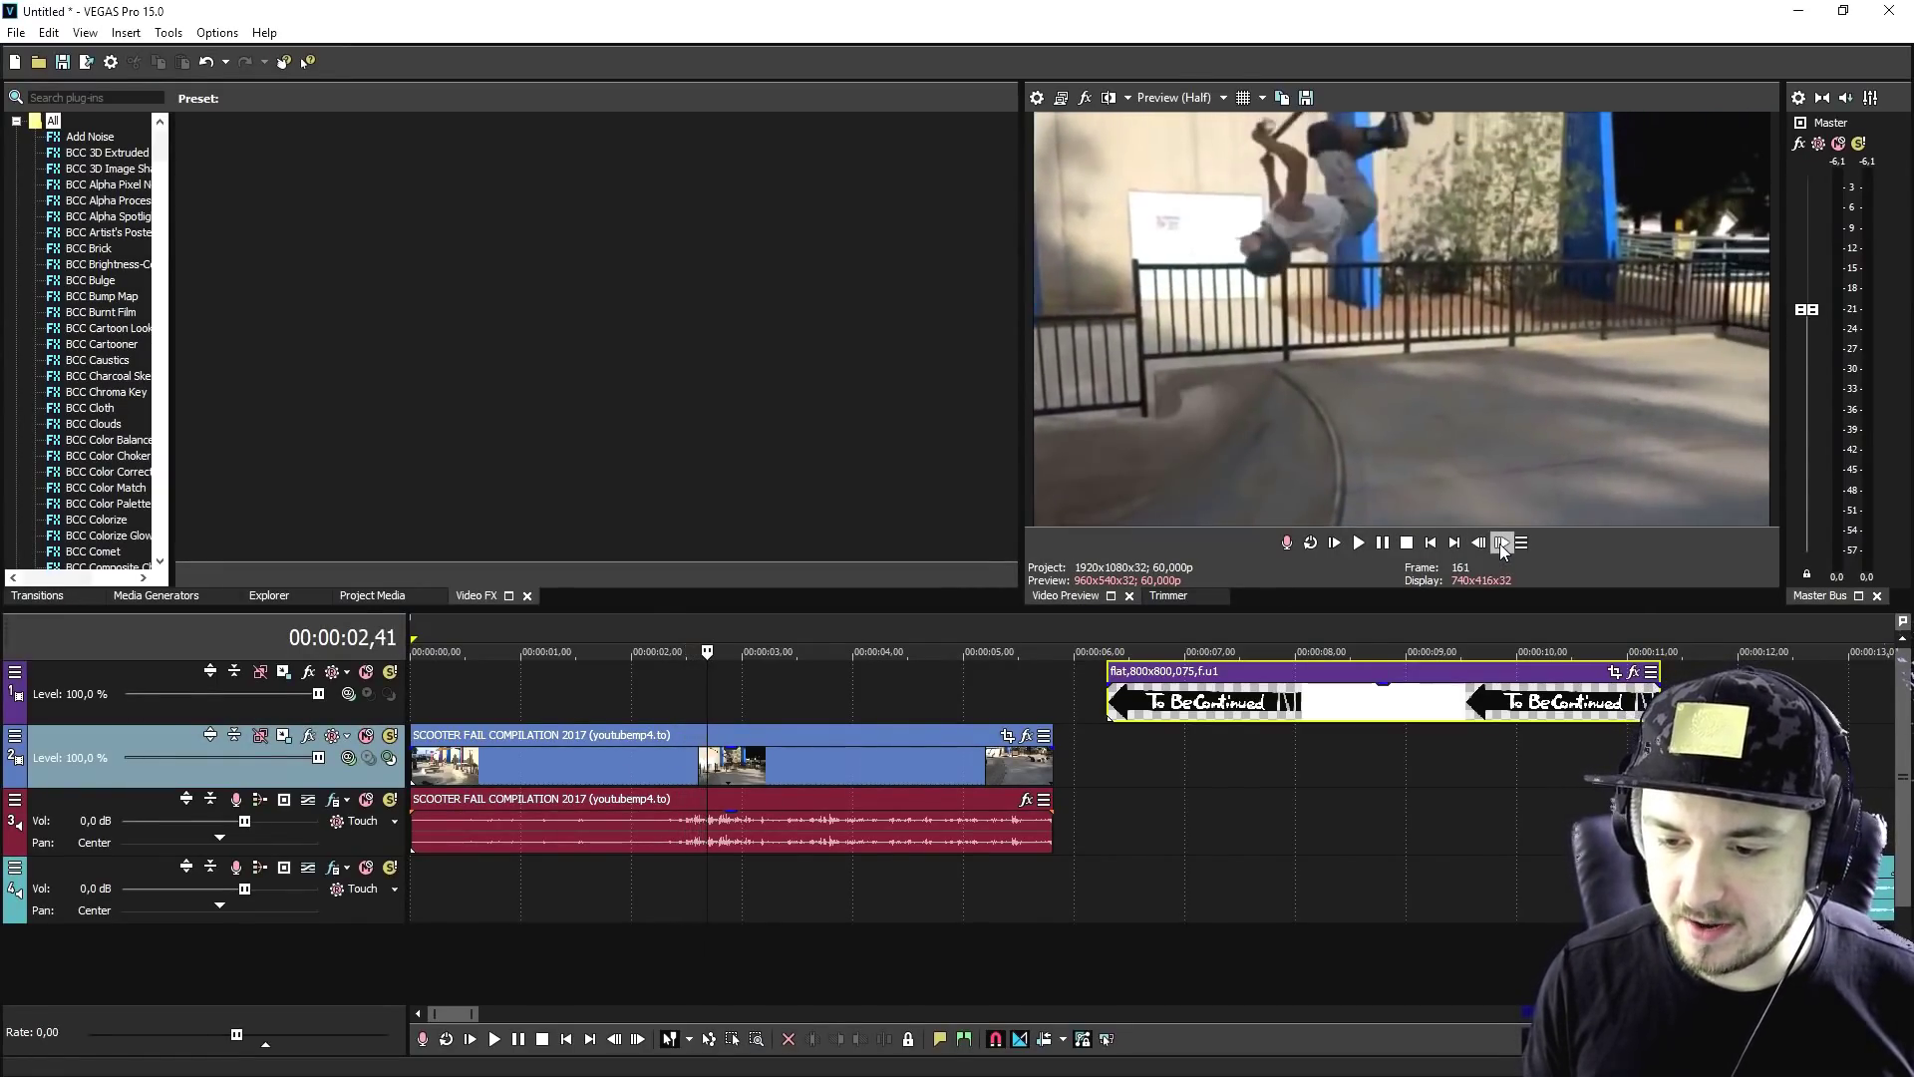
click(1501, 544)
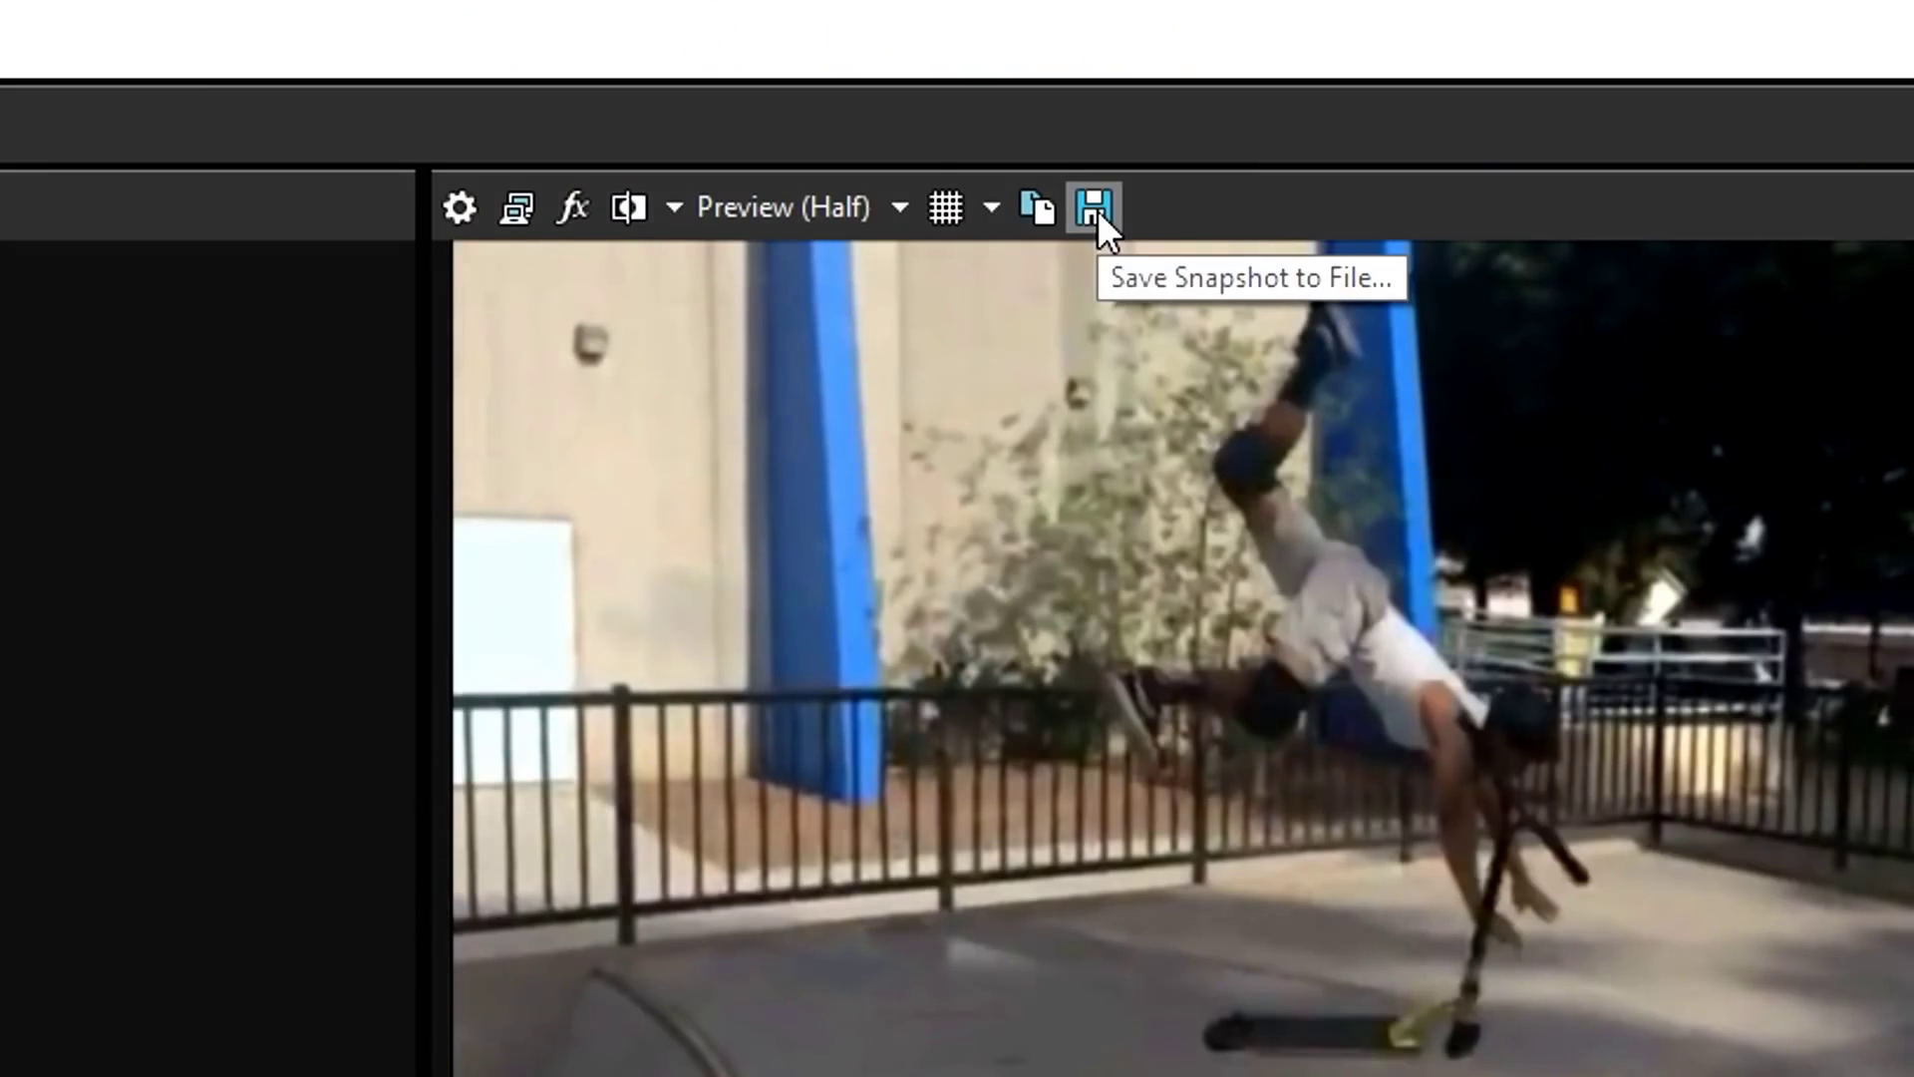
click(1098, 211)
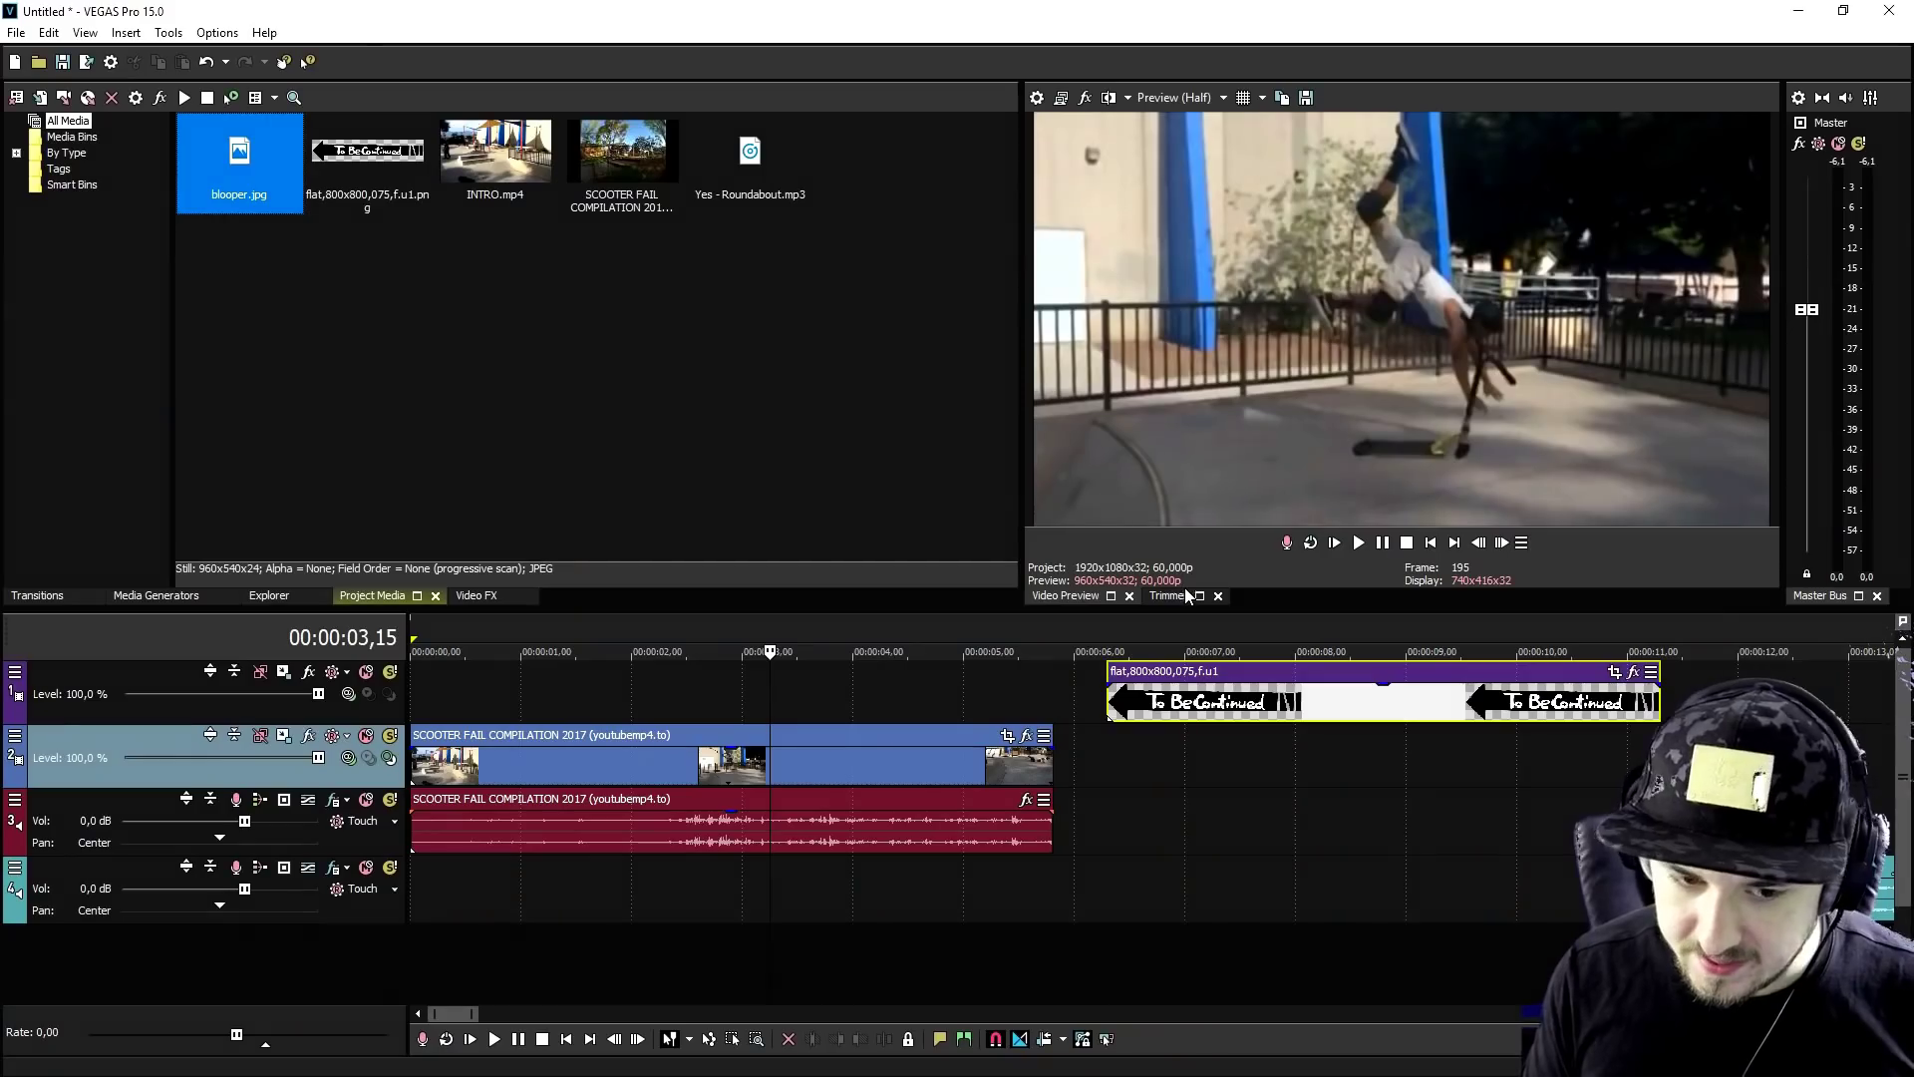
Add blooper.jpg to the timeline, drop the footage after the fall and butt the still against the cut.
mouse_move(246, 156)
mouse_down()
mouse_move(1070, 771)
mouse_move(1101, 770)
mouse_up()
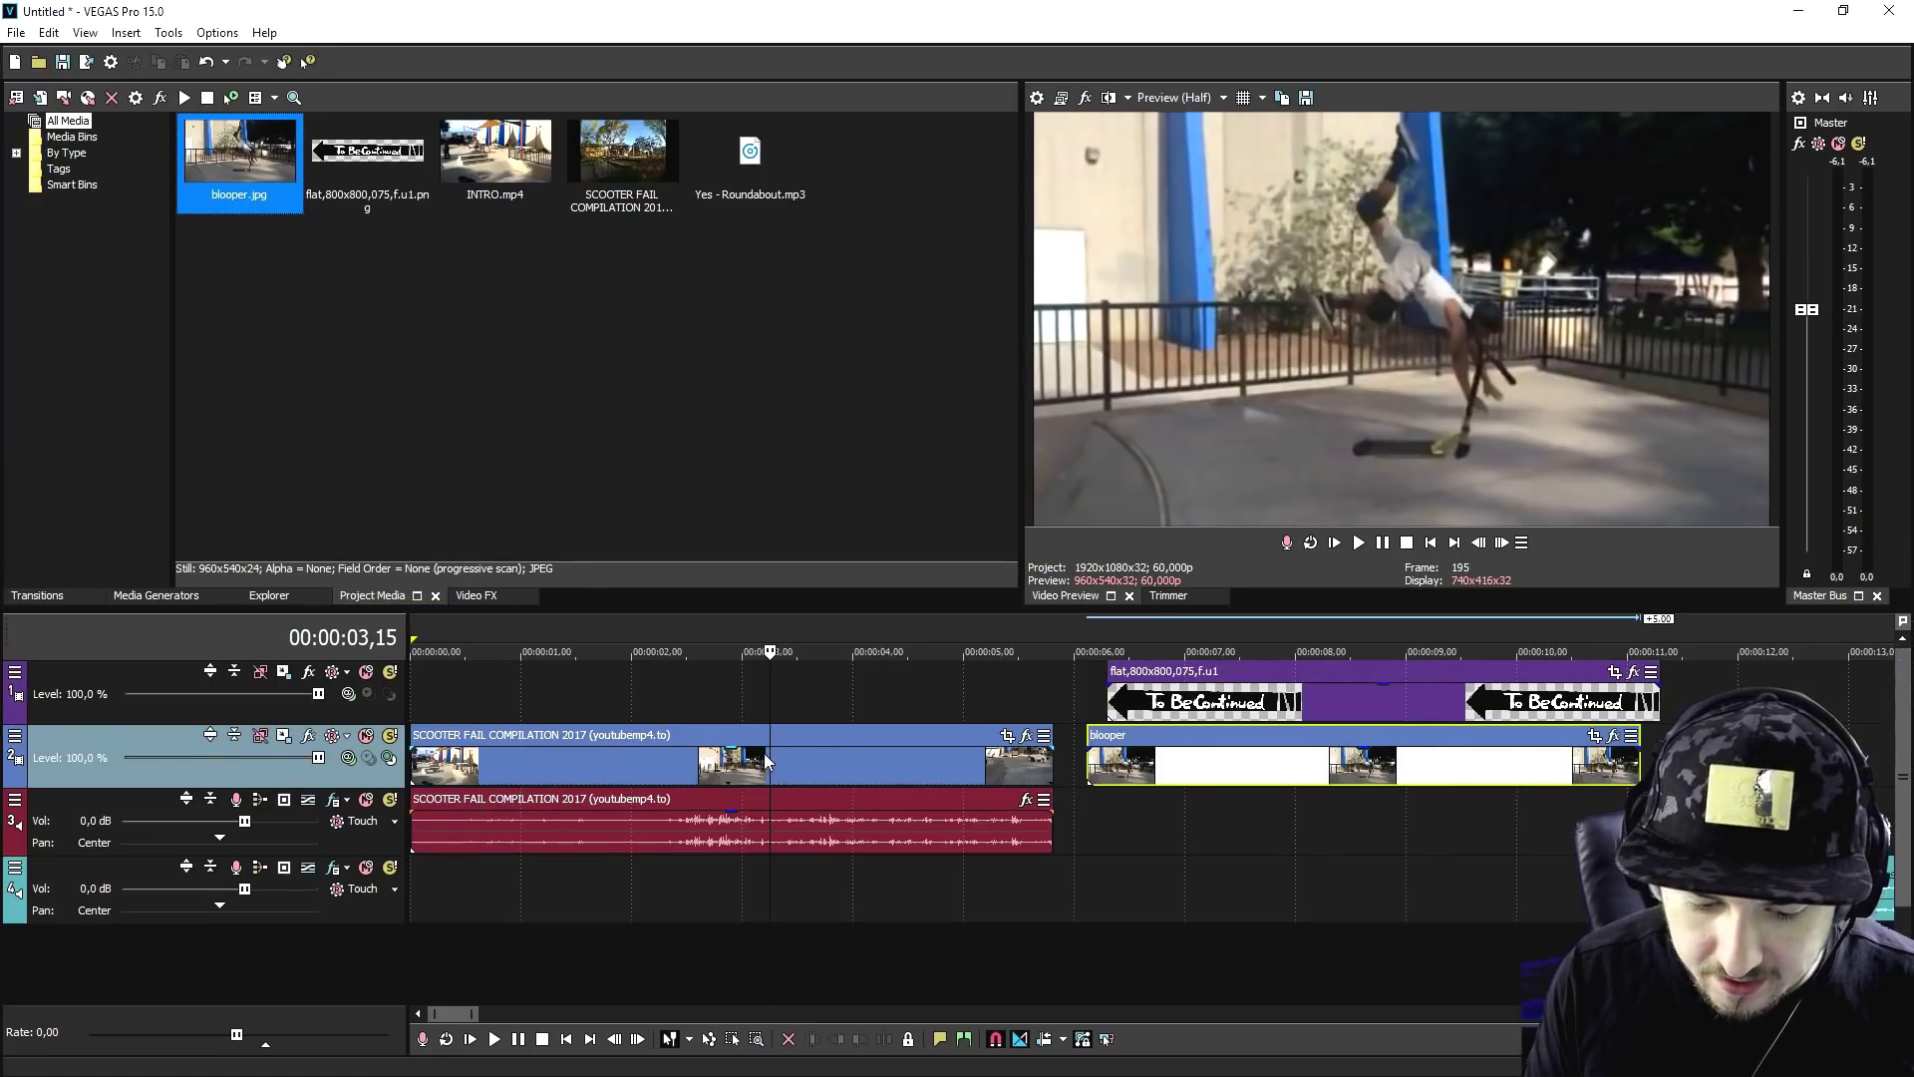
scroll(766, 720, up, 3)
scroll(767, 721, up, 3)
scroll(767, 720, up, 2)
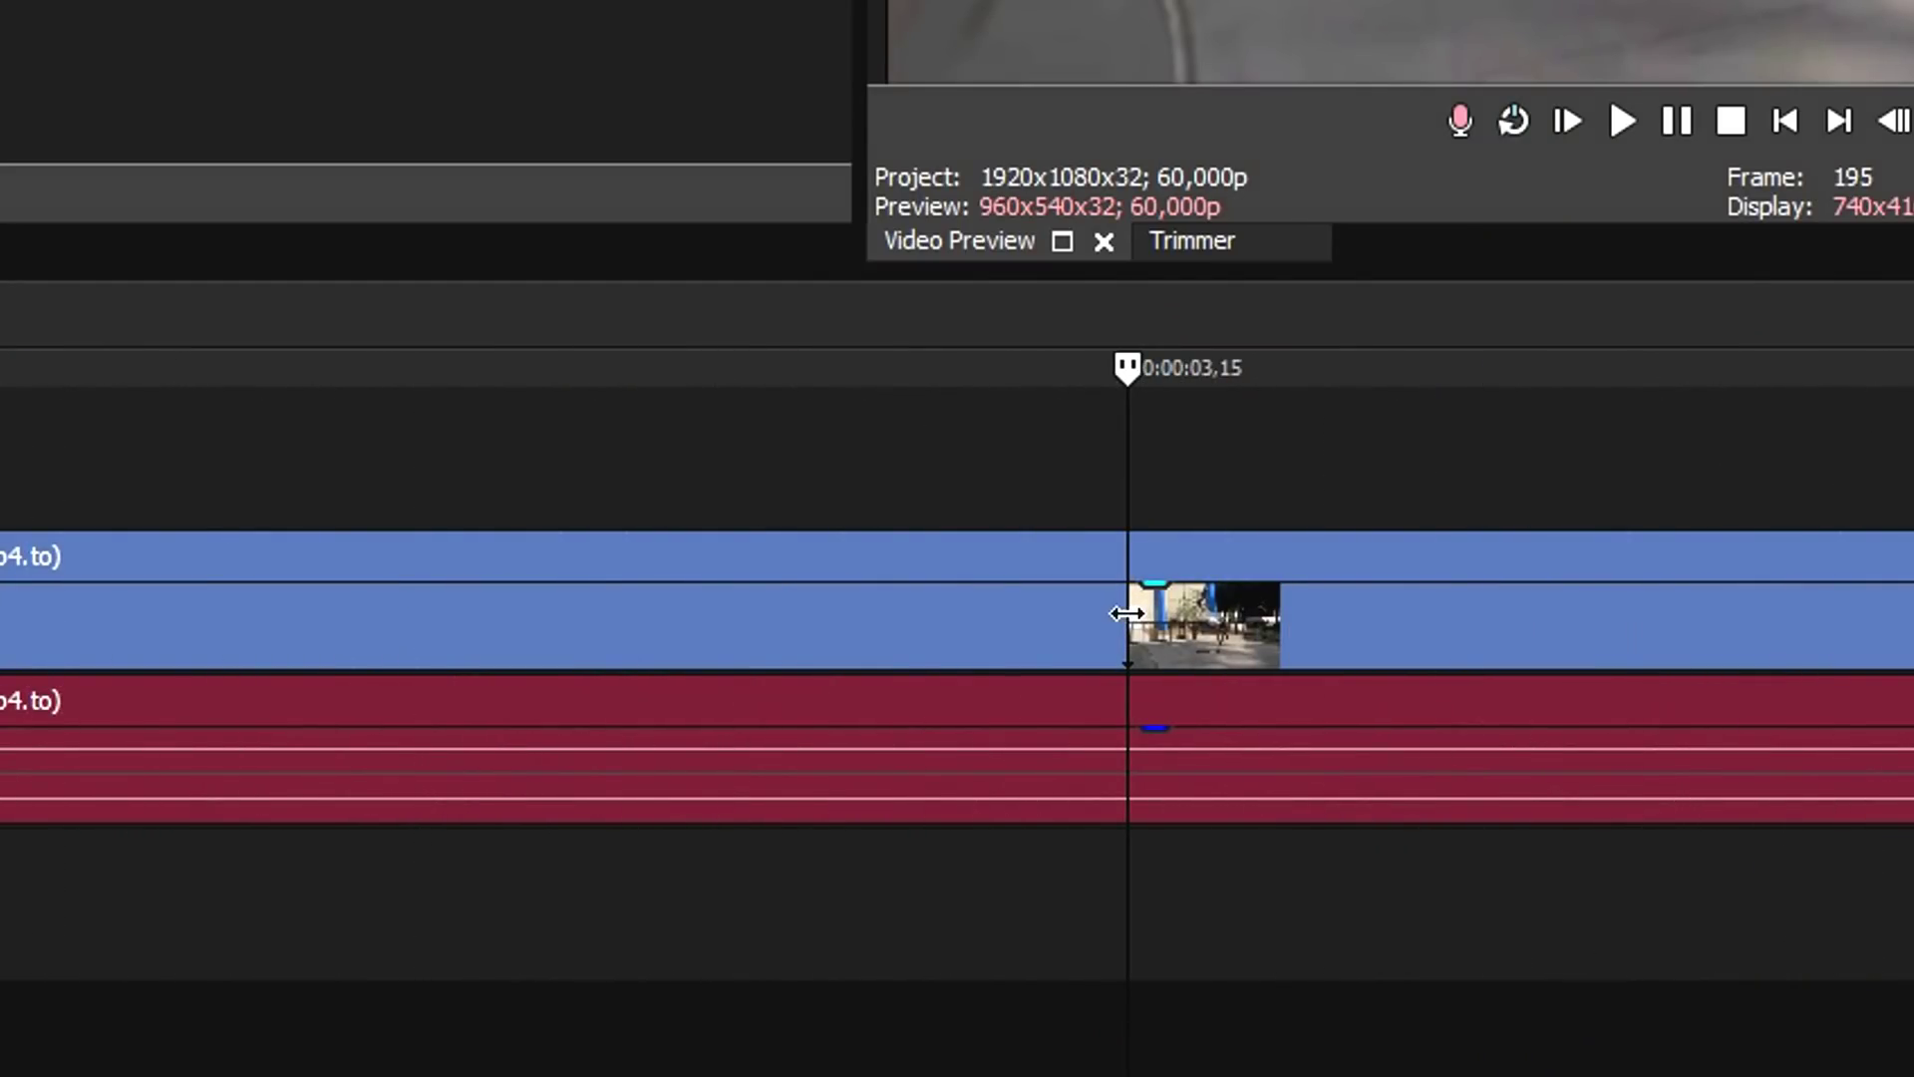
click(1128, 614)
scroll(1128, 612, down, 3)
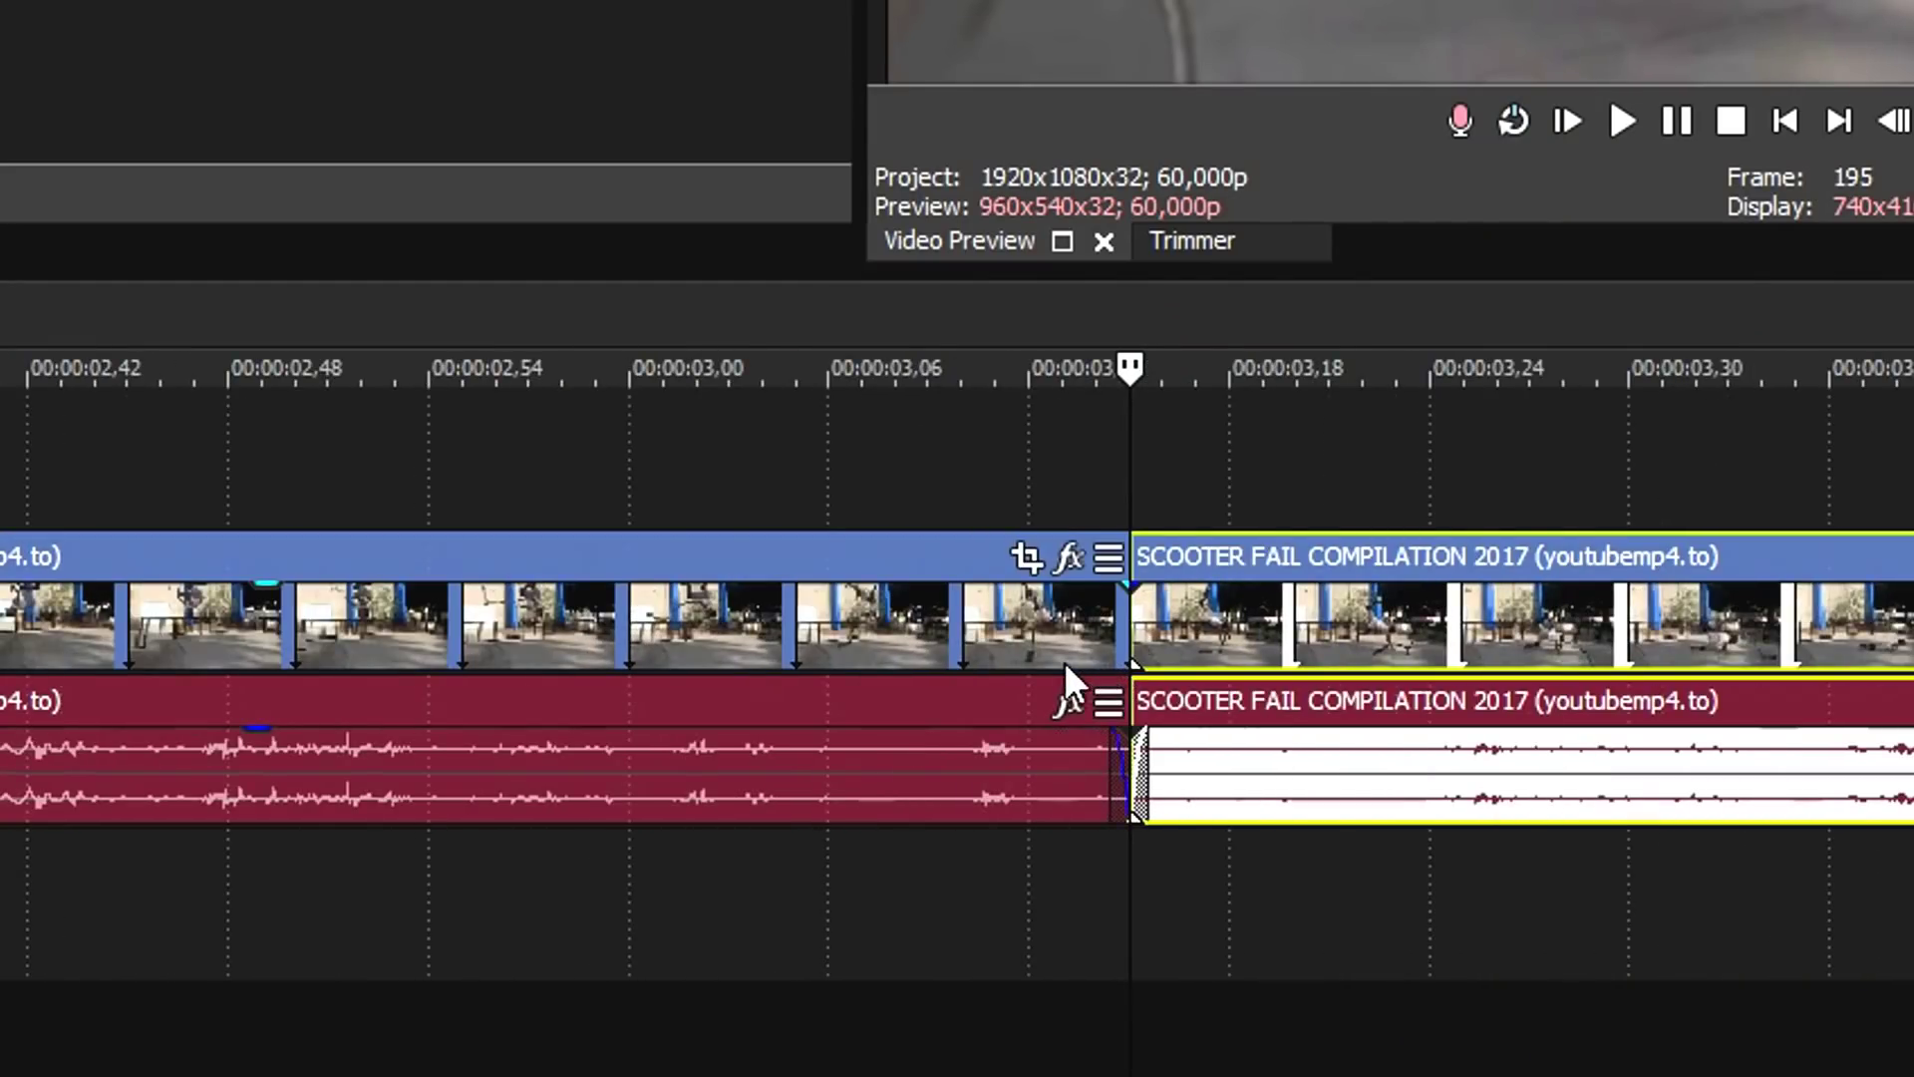
scroll(1073, 661, down, 3)
scroll(1233, 765, down, 3)
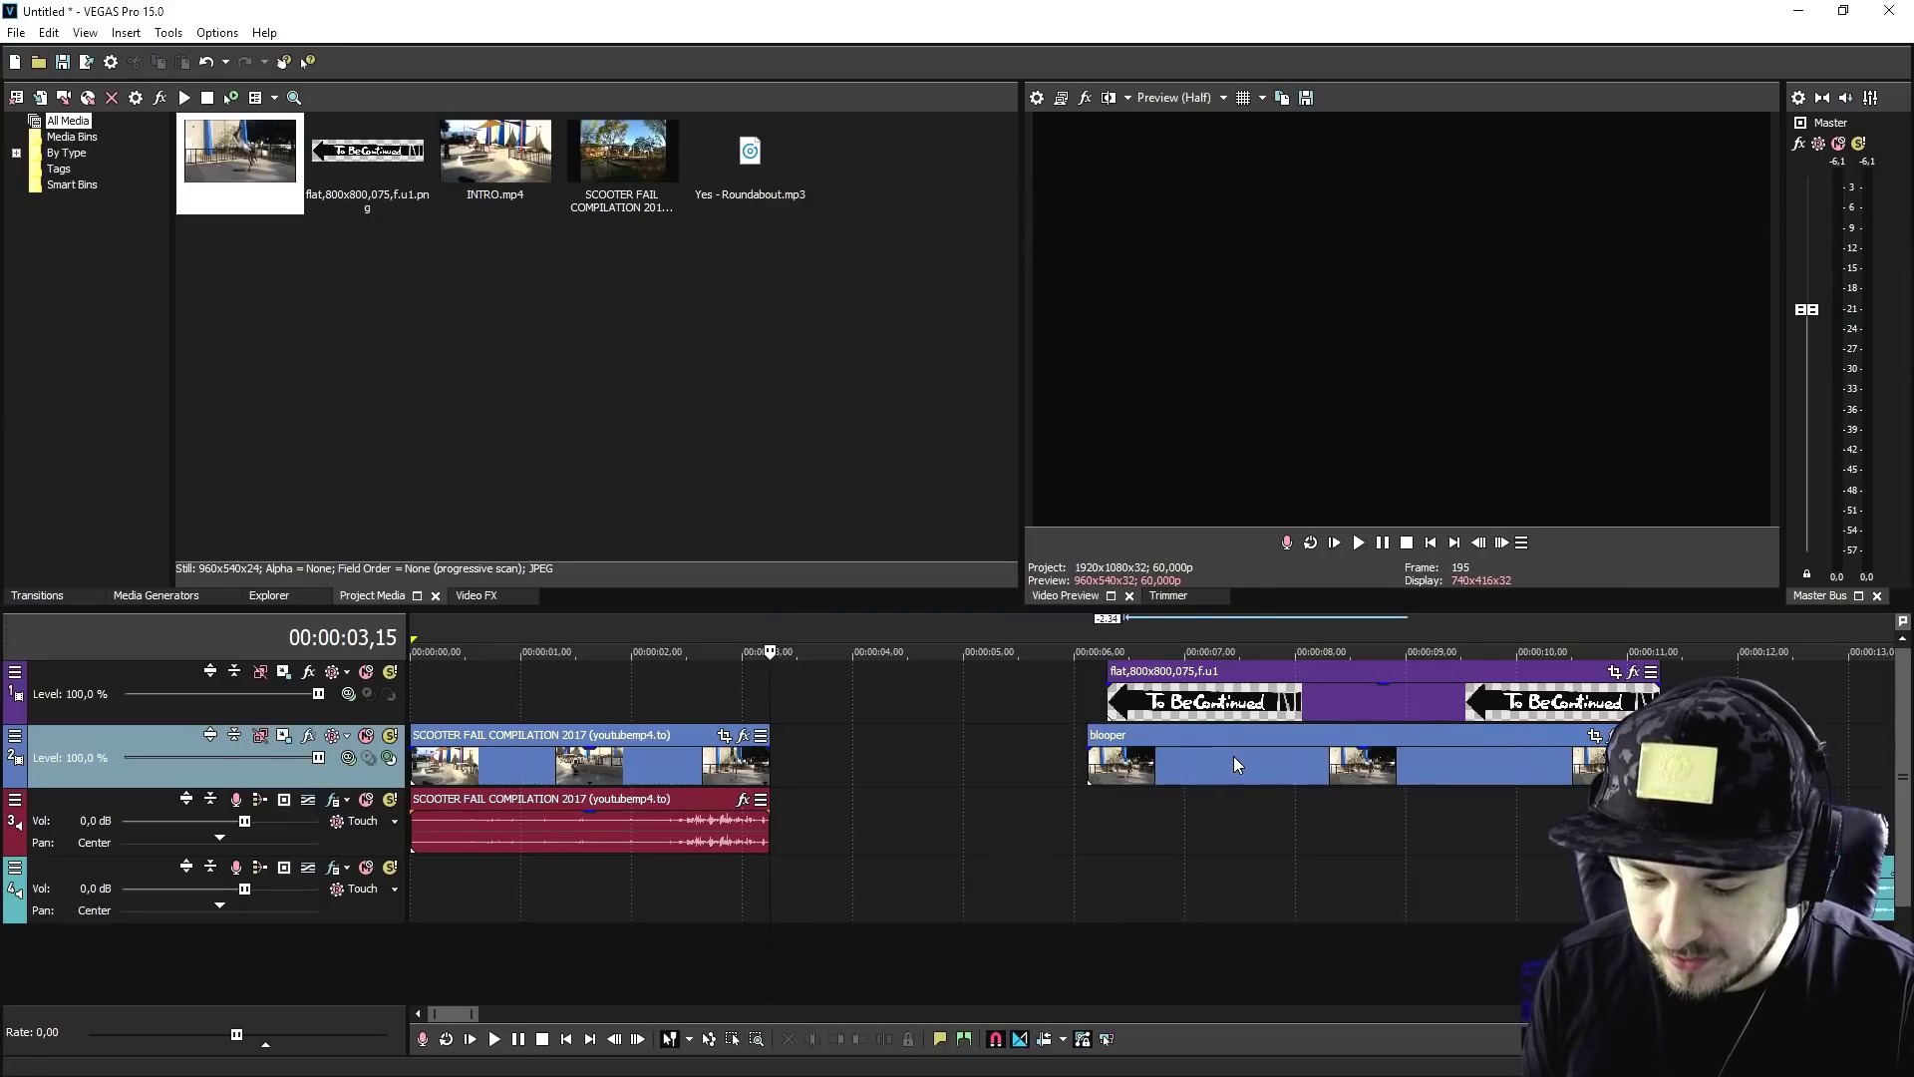
drag(1234, 764, 915, 764)
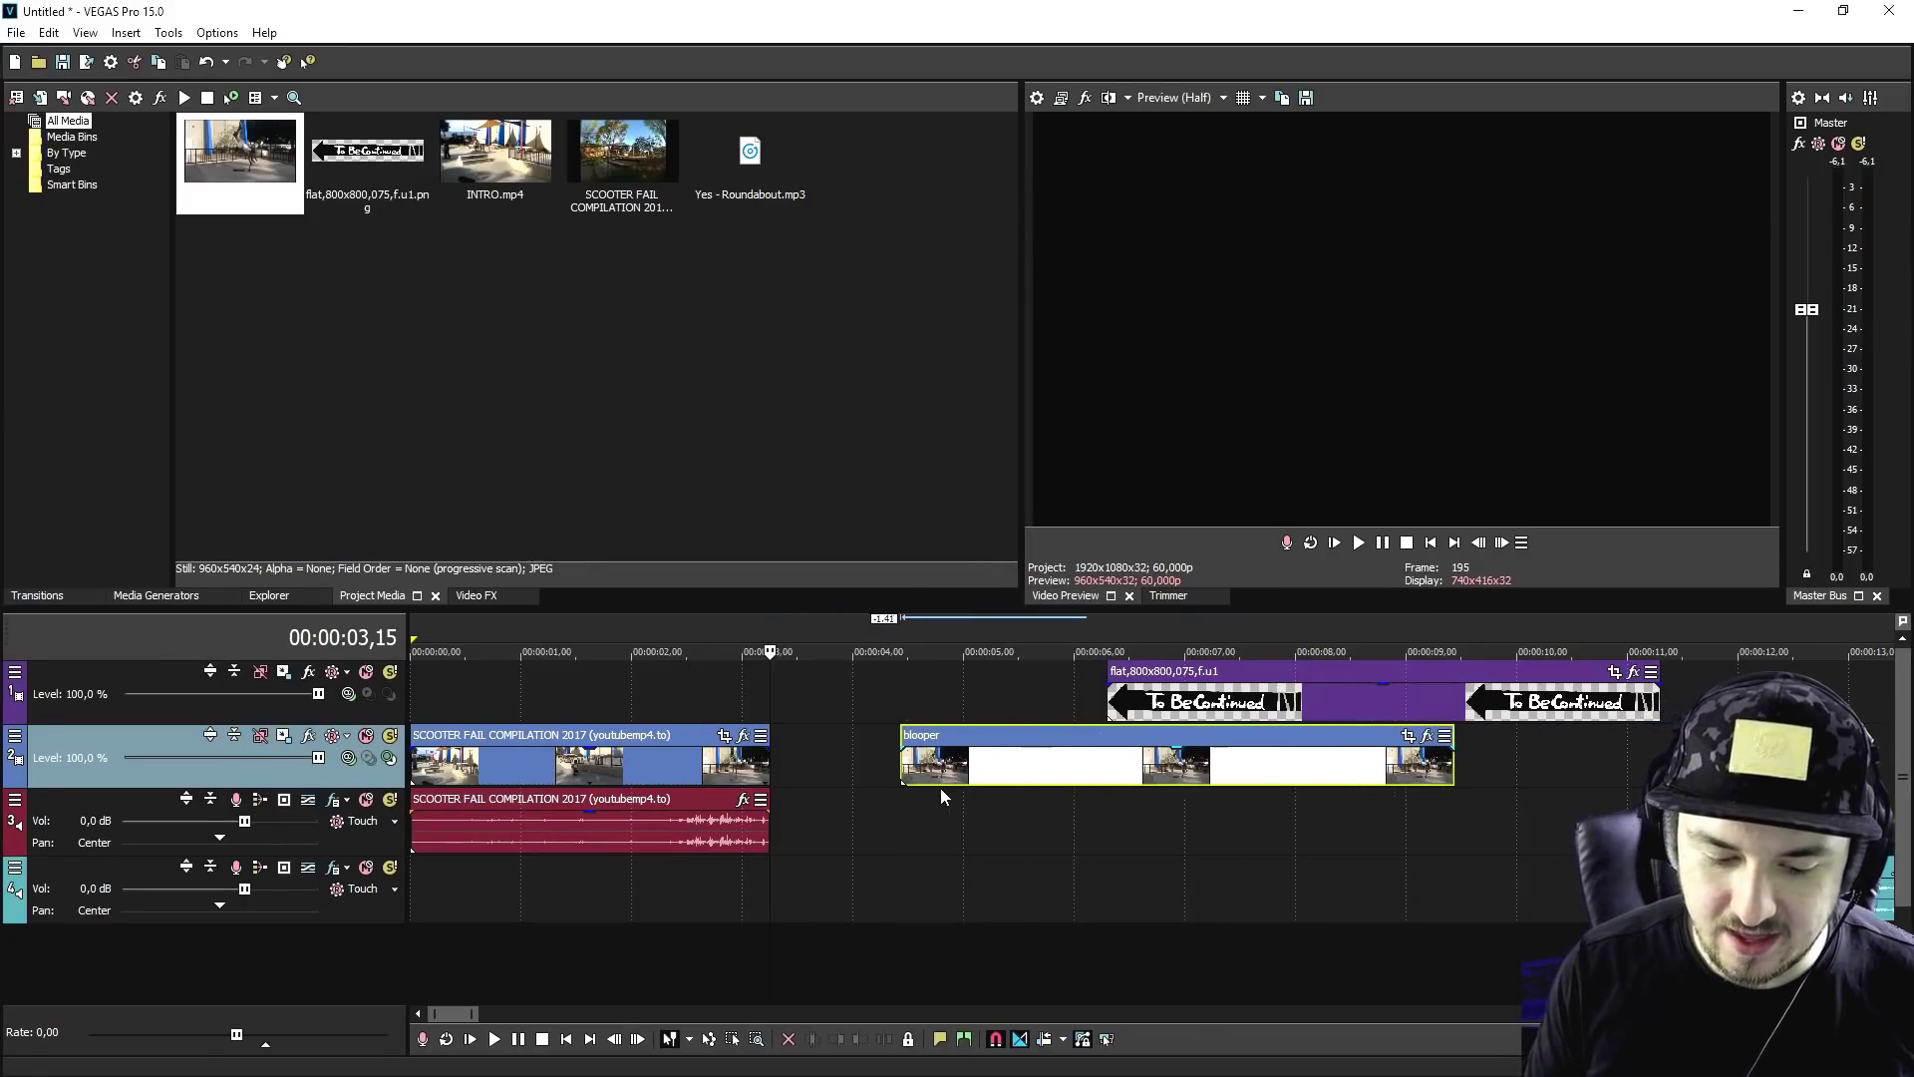
click(705, 624)
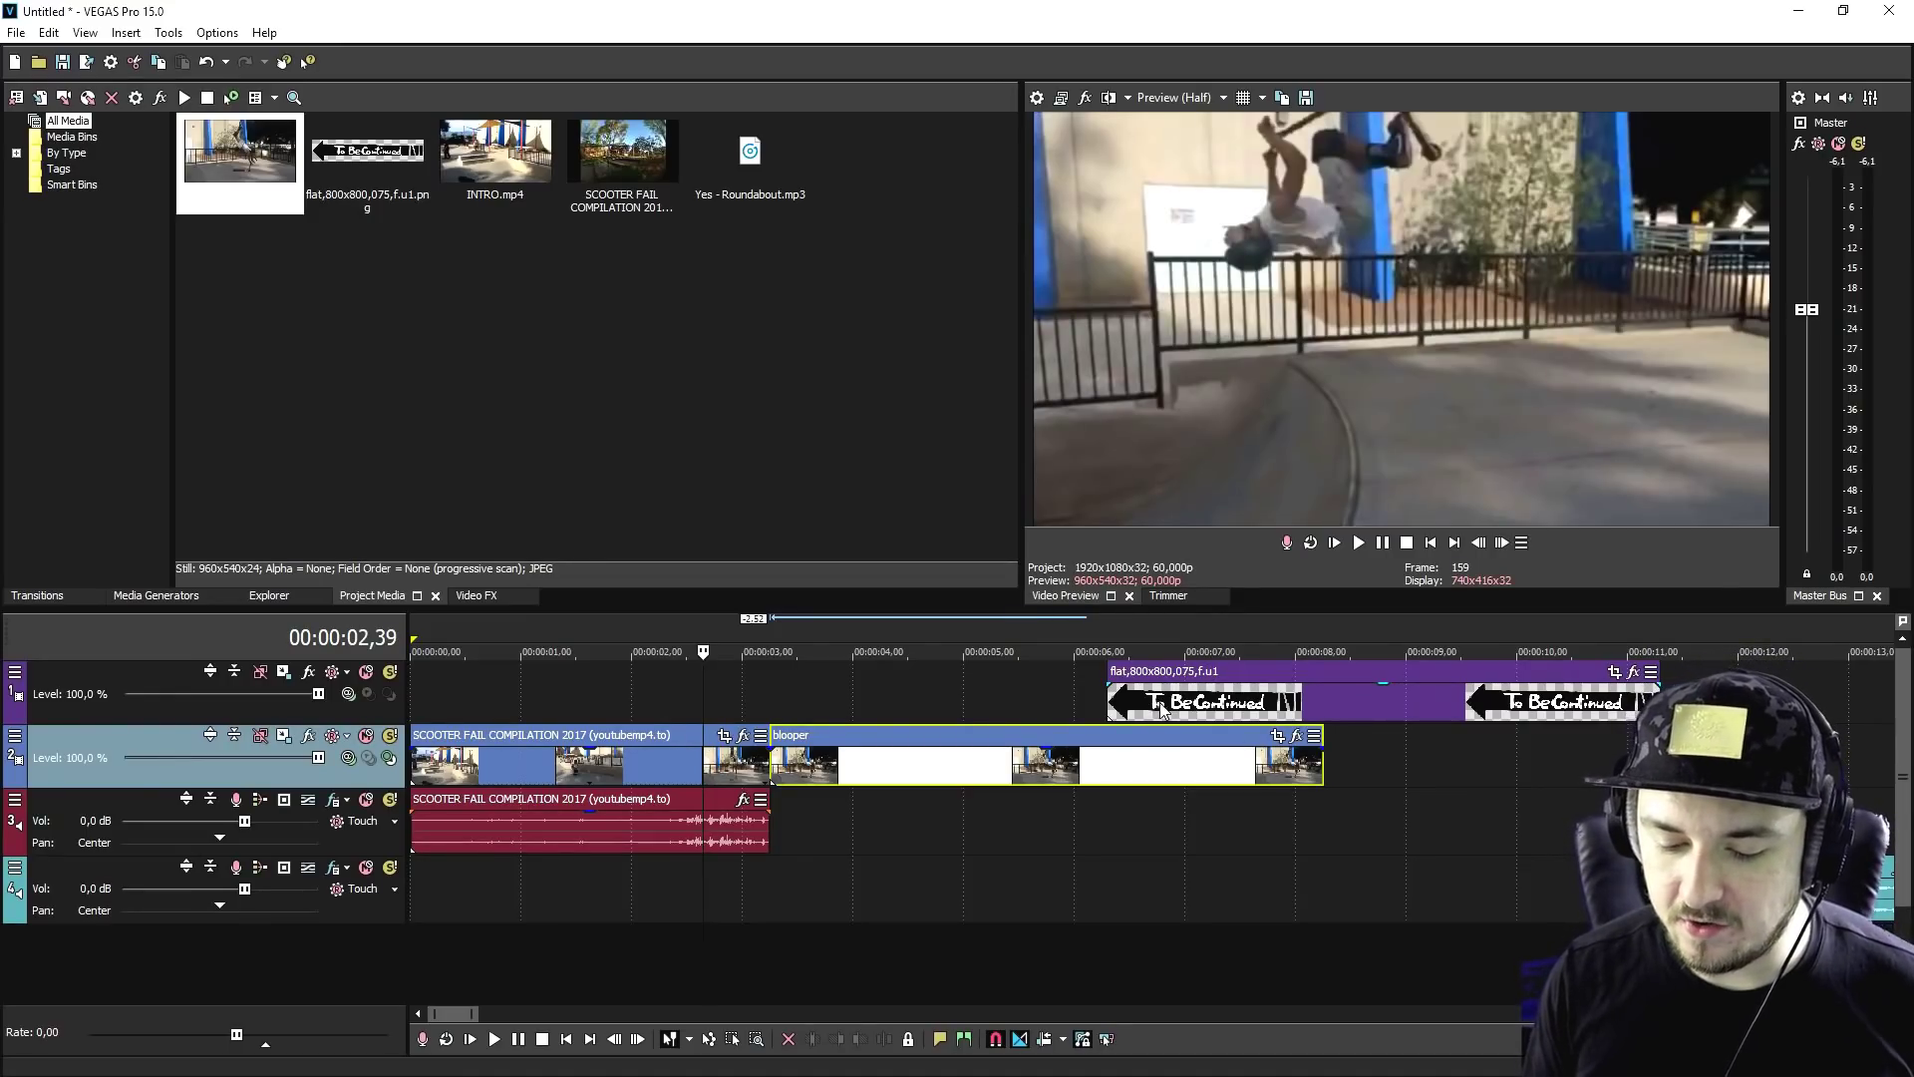
Drag the To Be Continued arrow clip left to start with the blooper still.
click(713, 681)
drag(1188, 703, 852, 707)
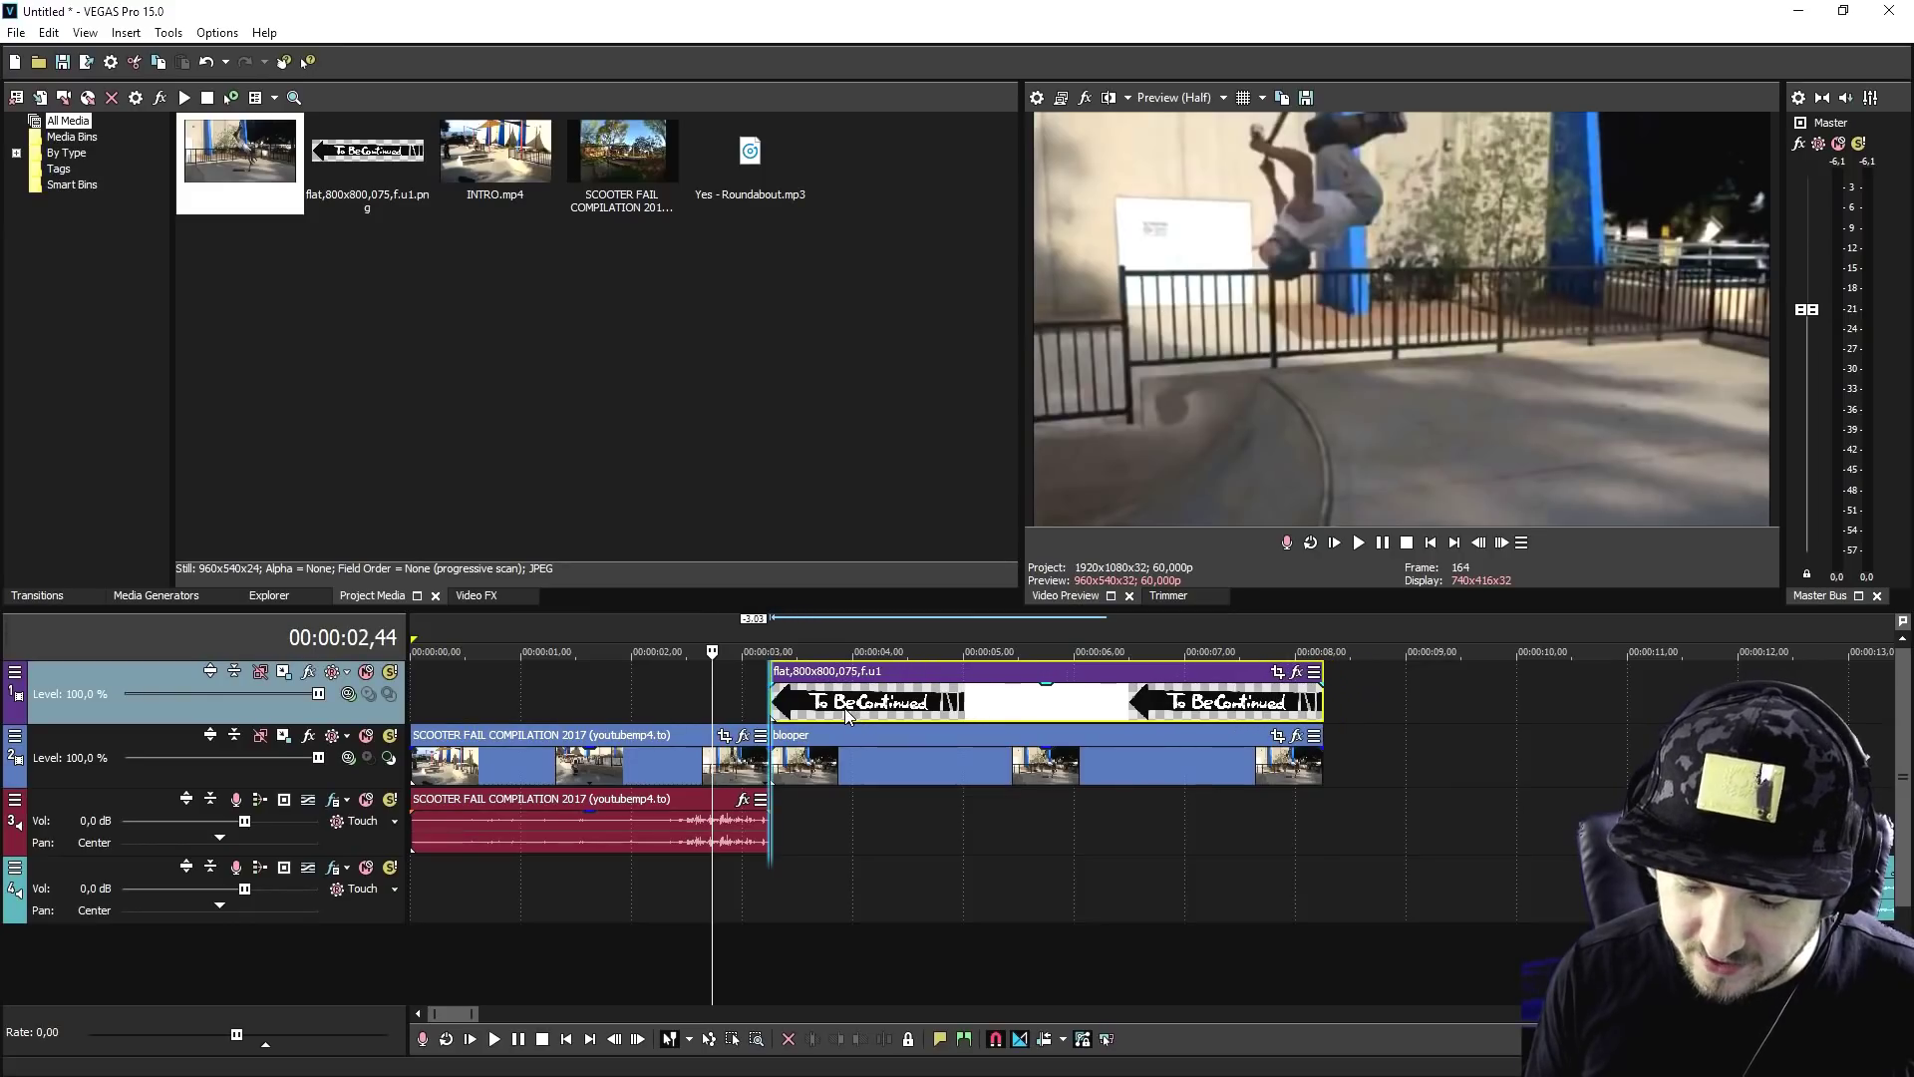
scroll(898, 732, up, 2)
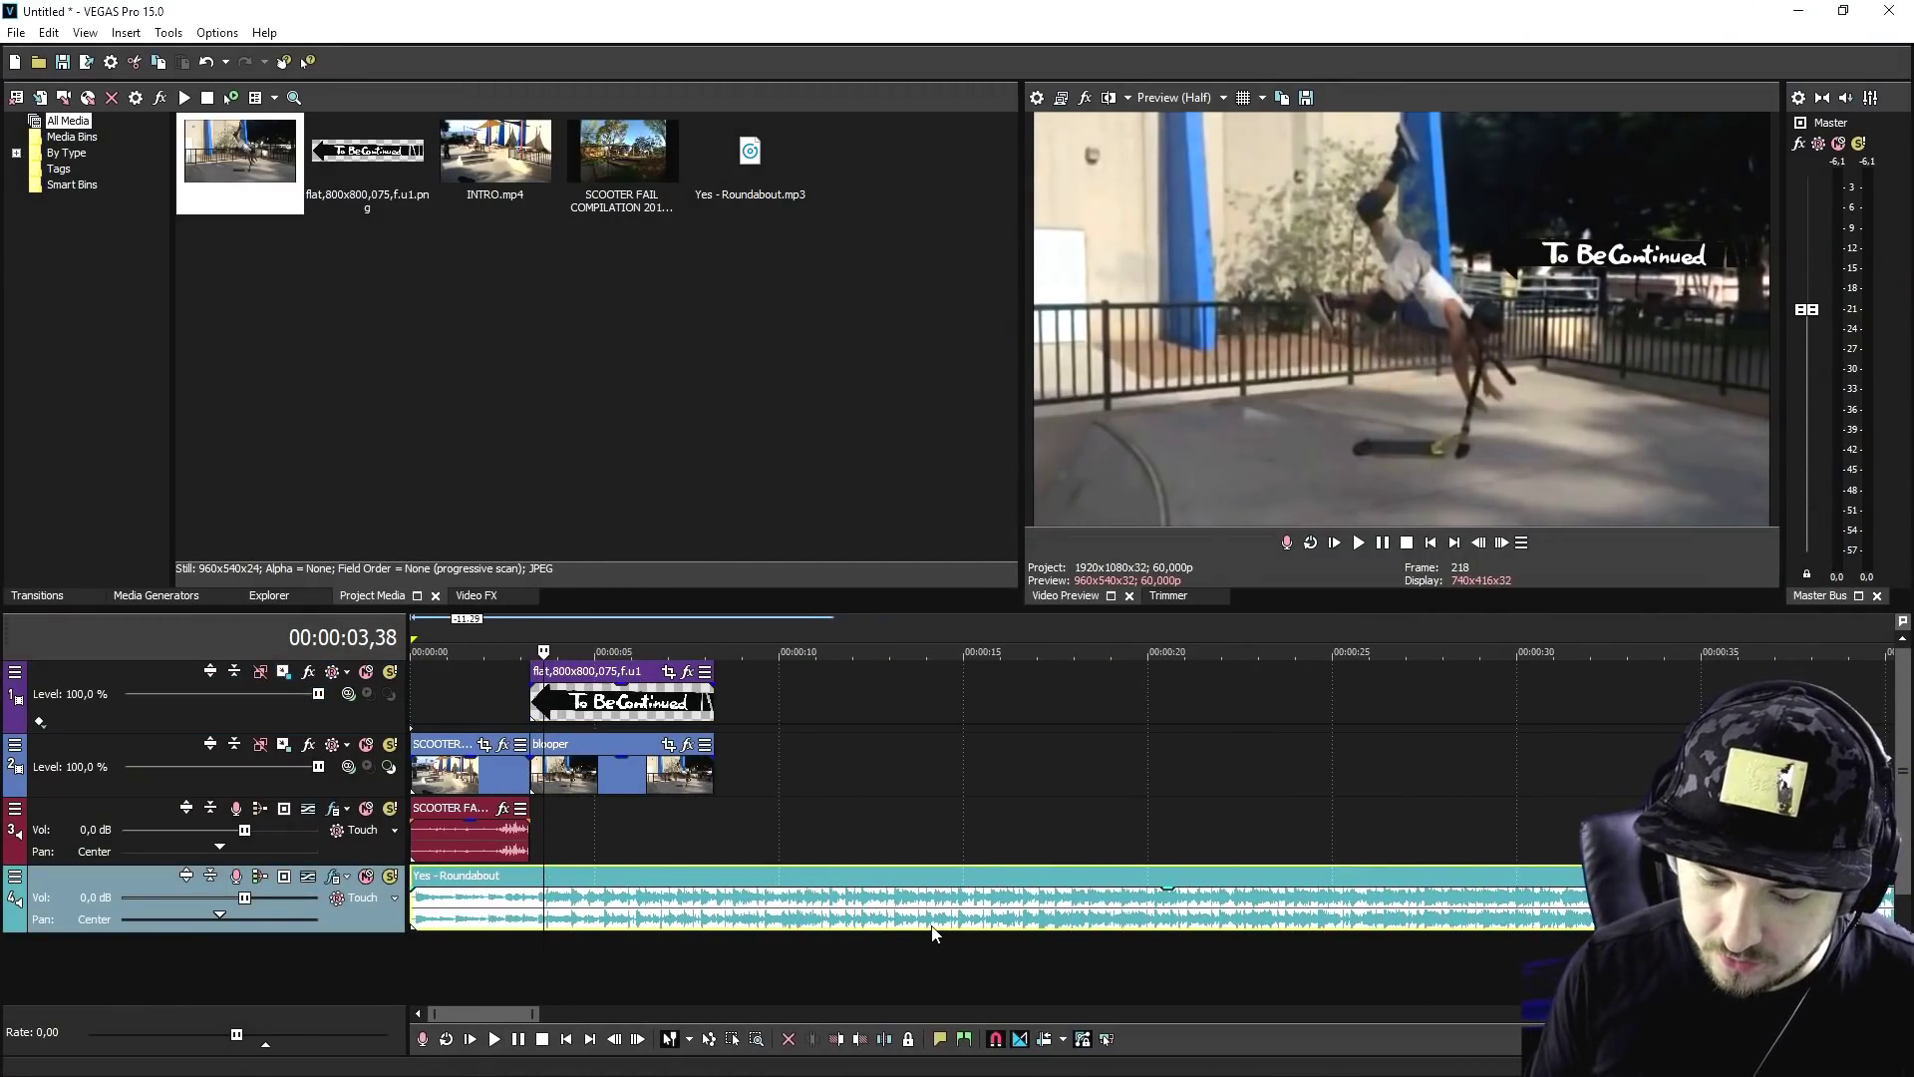
scroll(922, 912, down, 2)
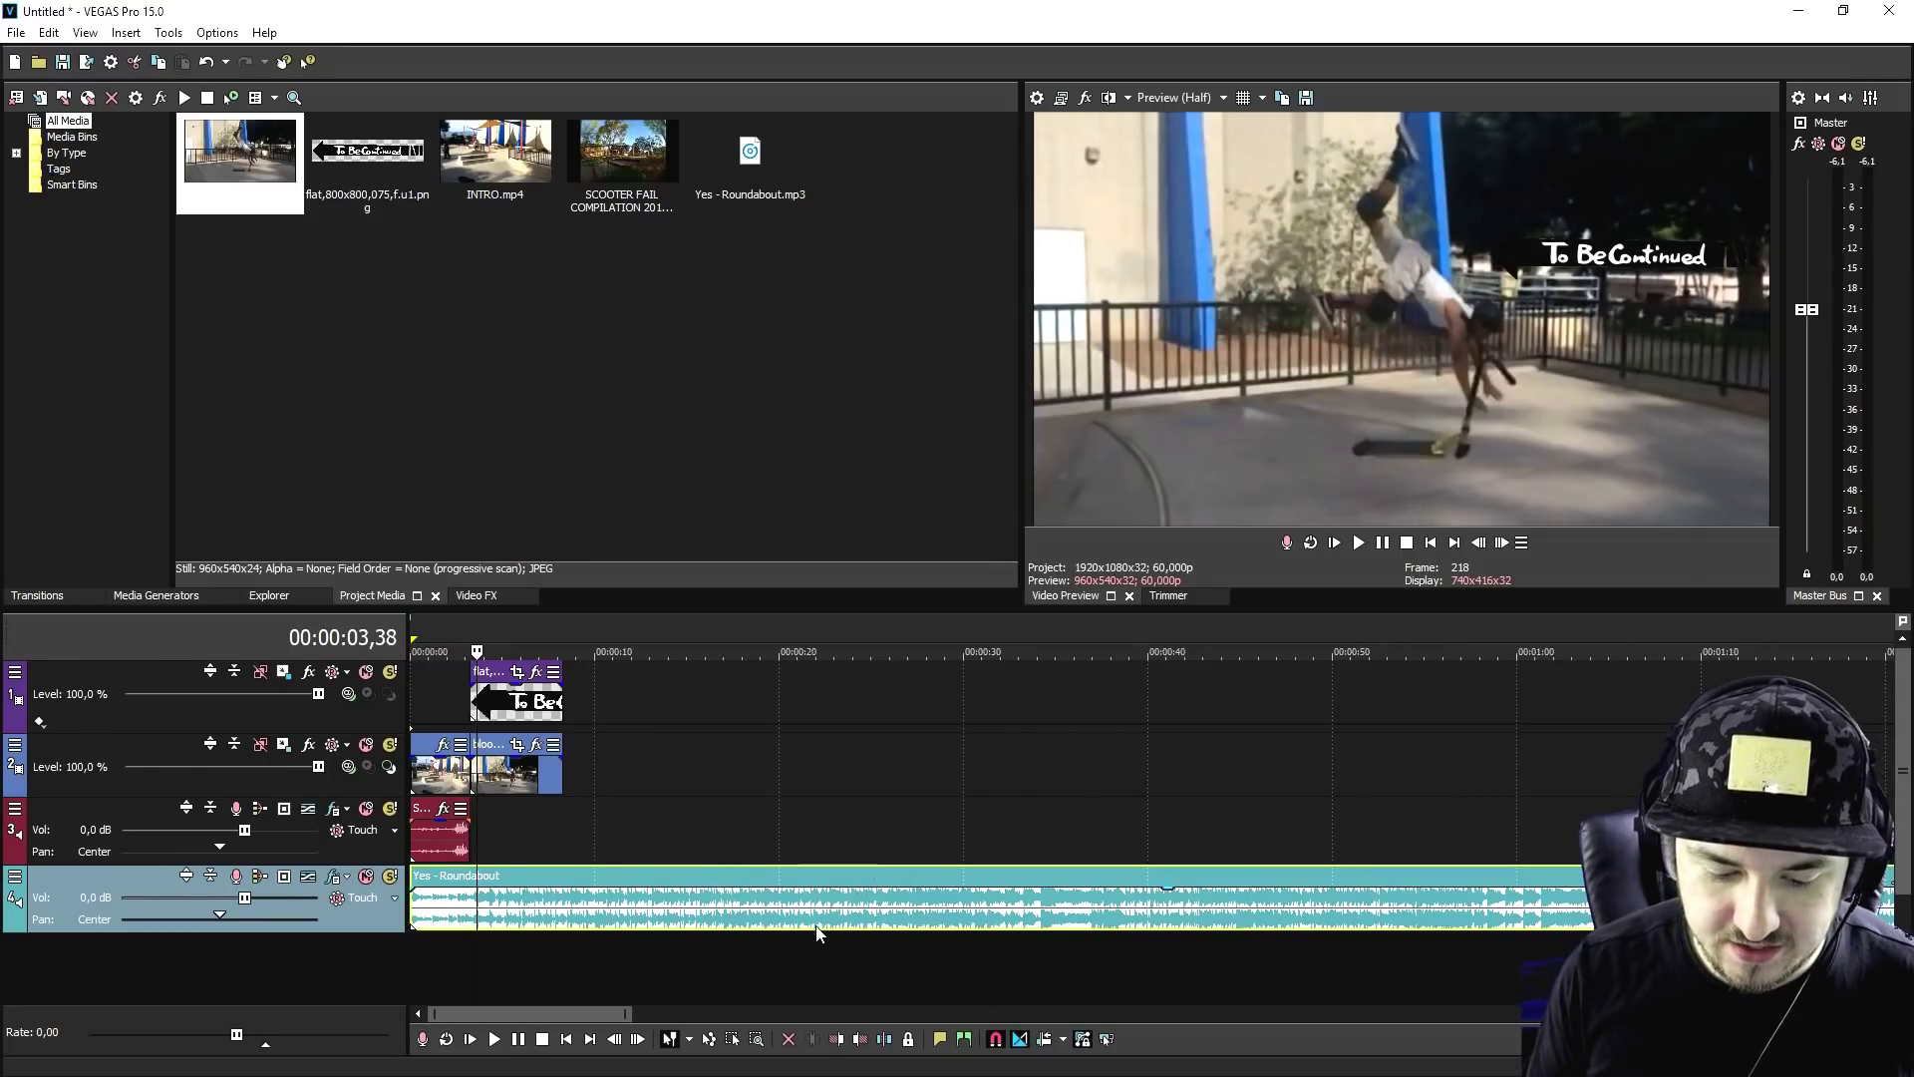